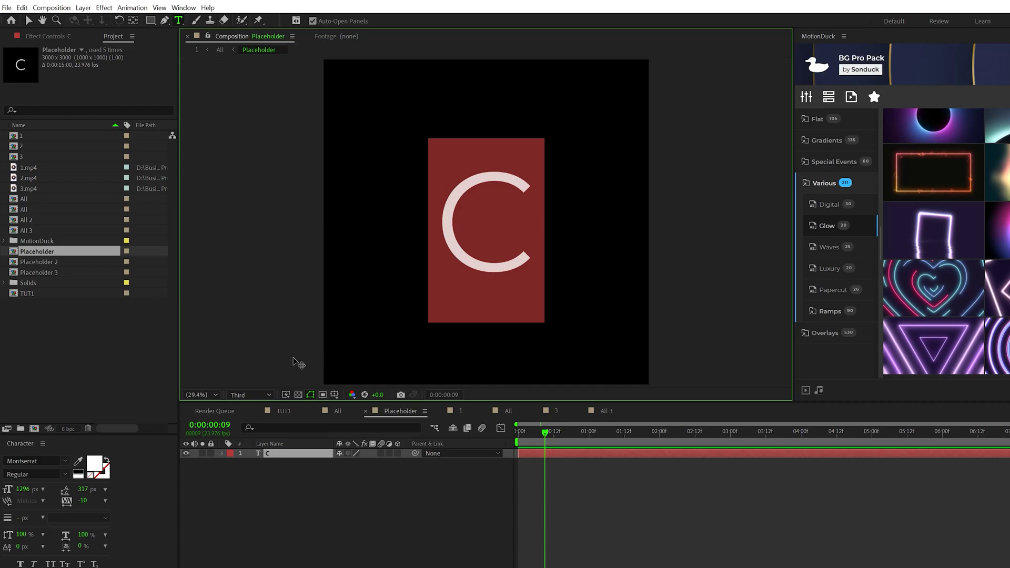
- Check the font style list and the Placeholder 3 example, then switch to the empty TUT1 composition
{"action": "left_click", "coordinate": [65, 477]}
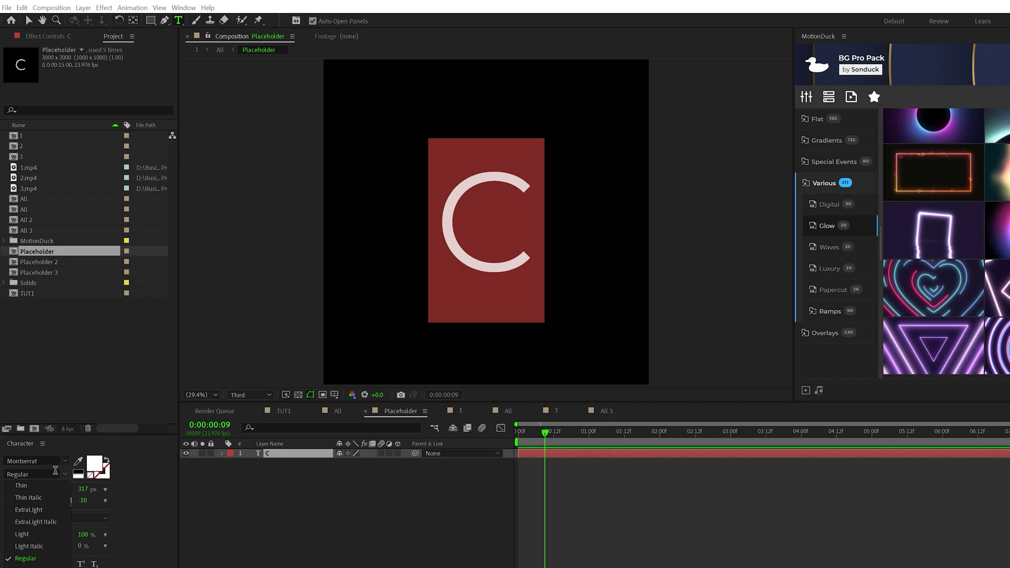
{"action": "left_click", "coordinate": [241, 520]}
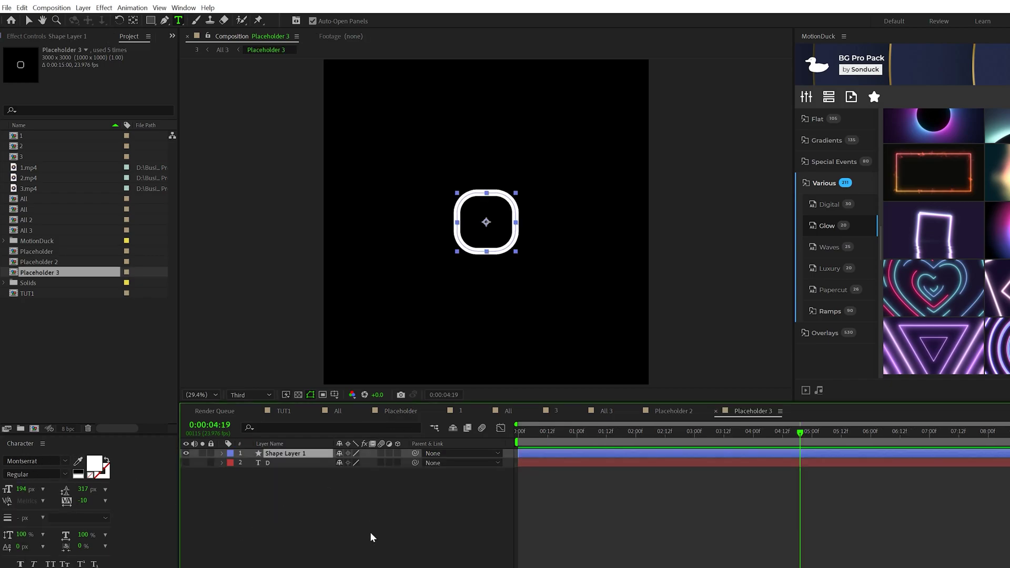
{"action": "left_click", "coordinate": [380, 490]}
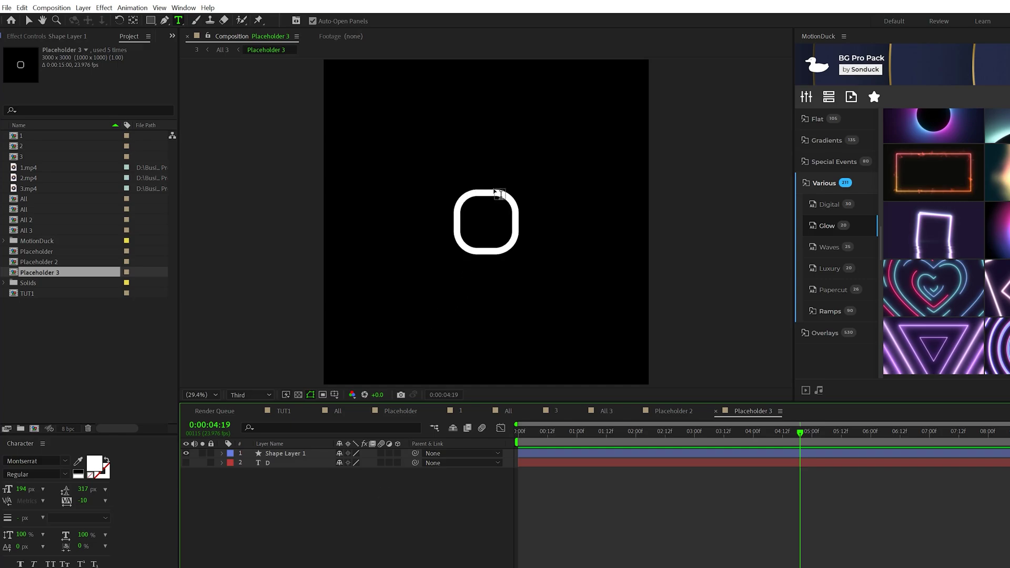
{"action": "key", "text": "slash"}
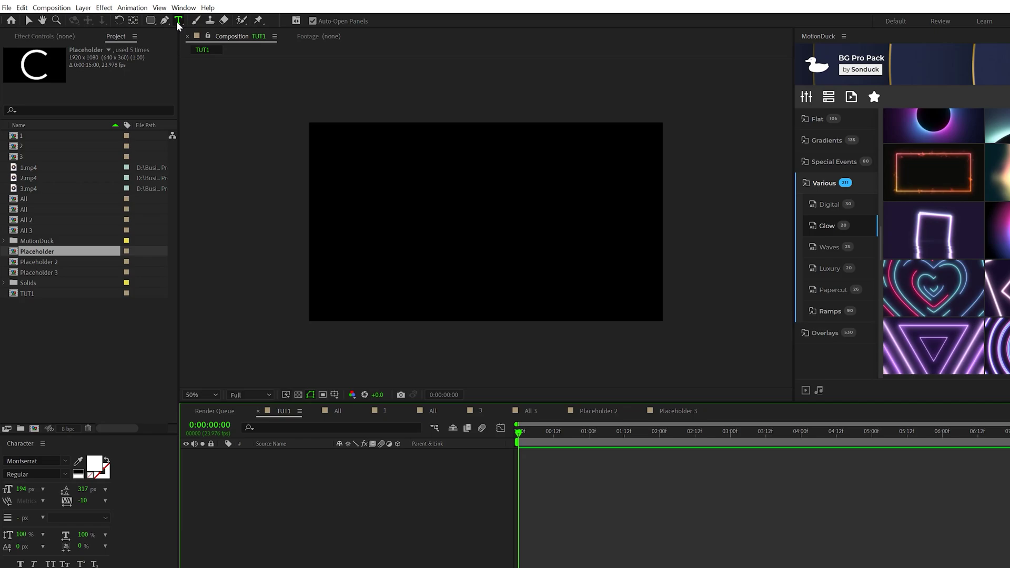
- Type a large white letter C on the TUT1 canvas and select its C 2 layer
{"action": "left_click", "coordinate": [483, 225]}
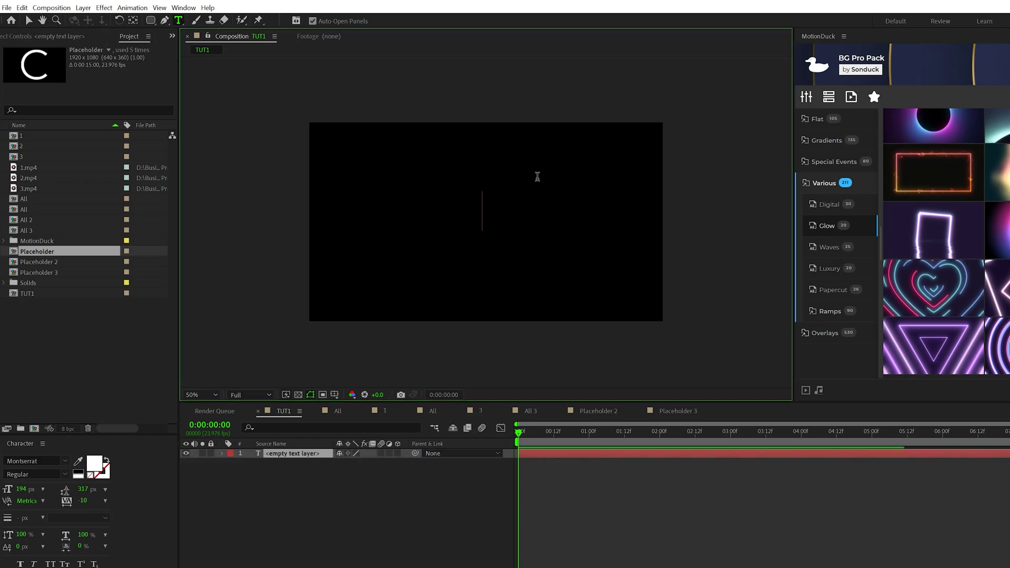
{"action": "type", "text": "C"}
{"action": "left_click", "coordinate": [271, 453]}
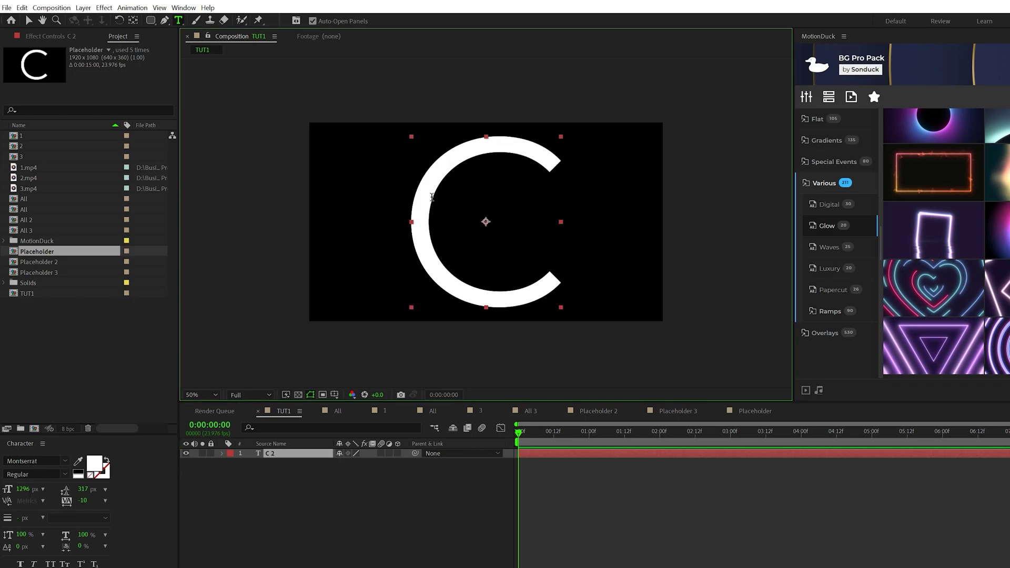
{"action": "left_click", "coordinate": [276, 455]}
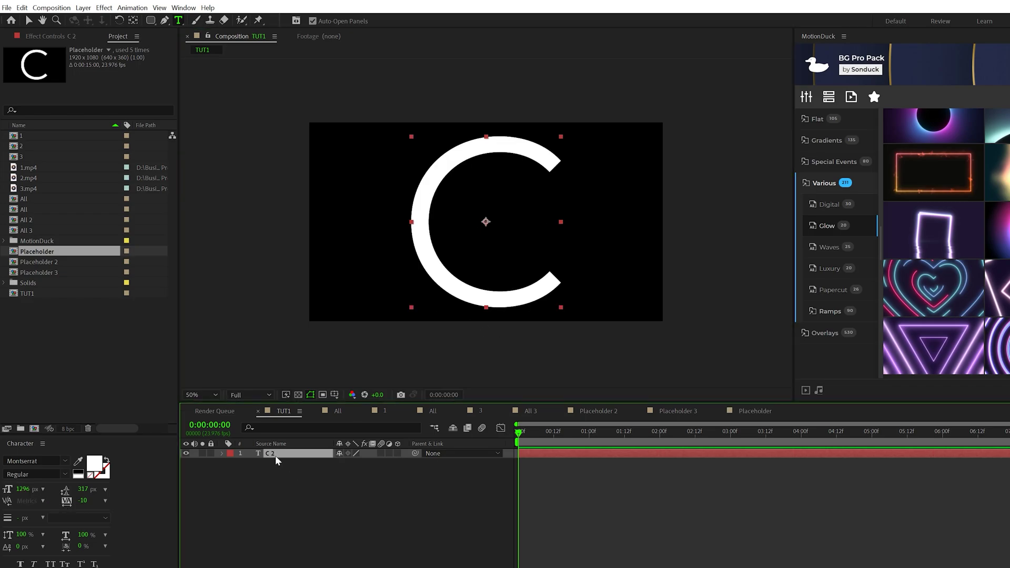
- Precompose the C layer into a new Placeholder TUT1 composition
{"action": "left_click", "coordinate": [83, 7]}
{"action": "left_click", "coordinate": [111, 344]}
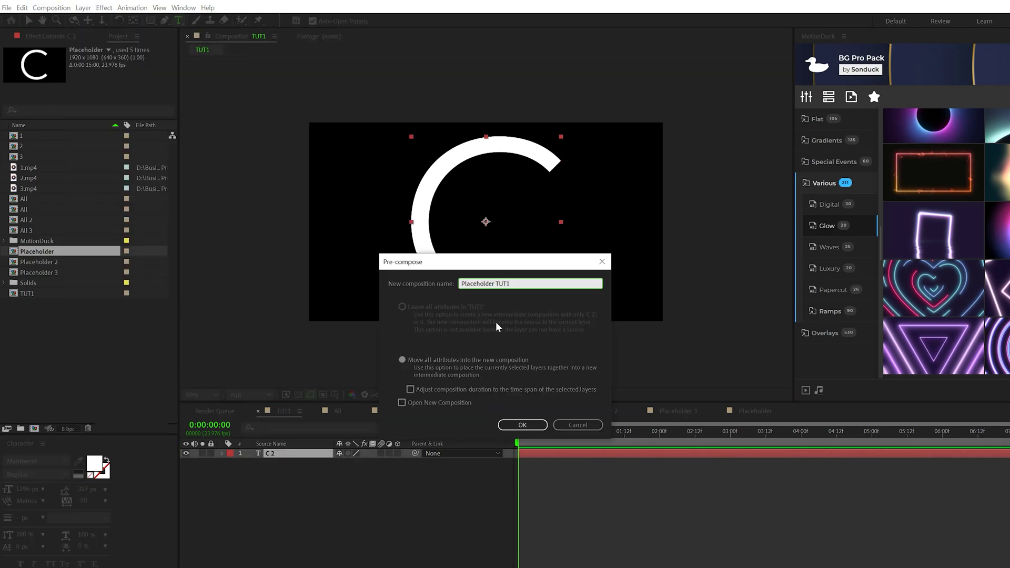
{"action": "left_click", "coordinate": [534, 425]}
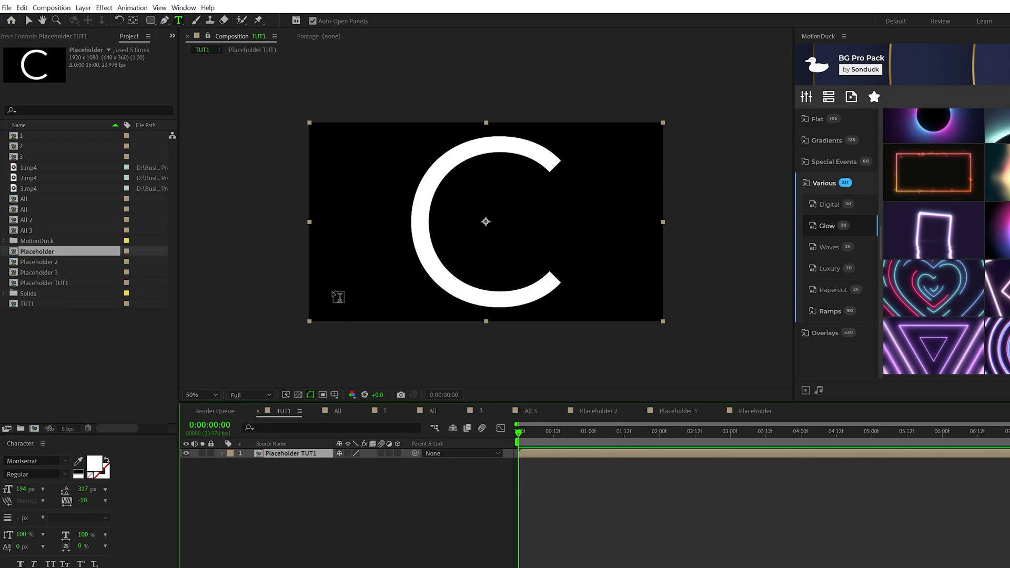
- Resize the TUT1 composition to 3000 × 3000 px in Composition Settings
{"action": "left_click", "coordinate": [51, 7]}
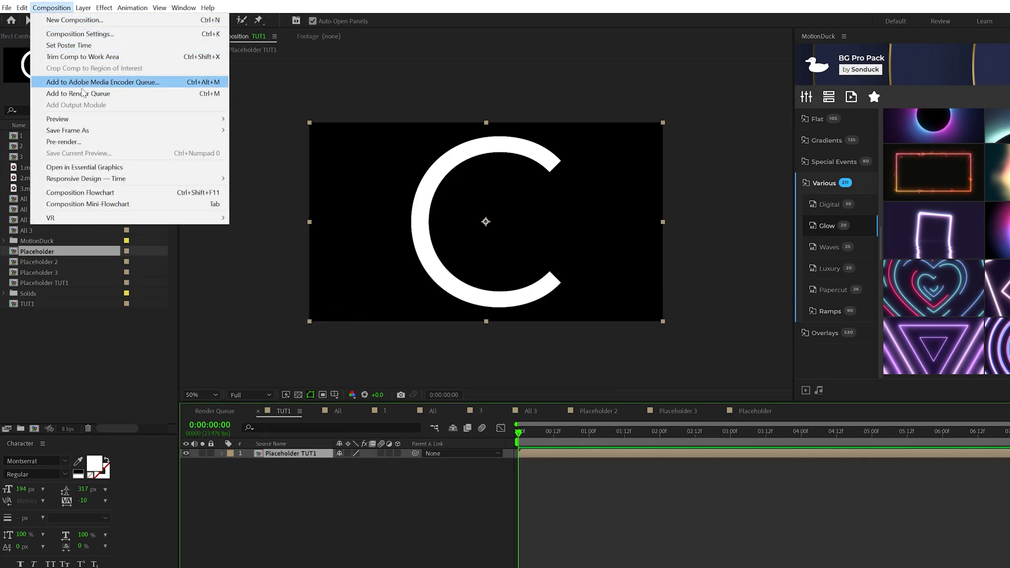
{"action": "left_click", "coordinate": [82, 35]}
{"action": "left_click", "coordinate": [361, 364]}
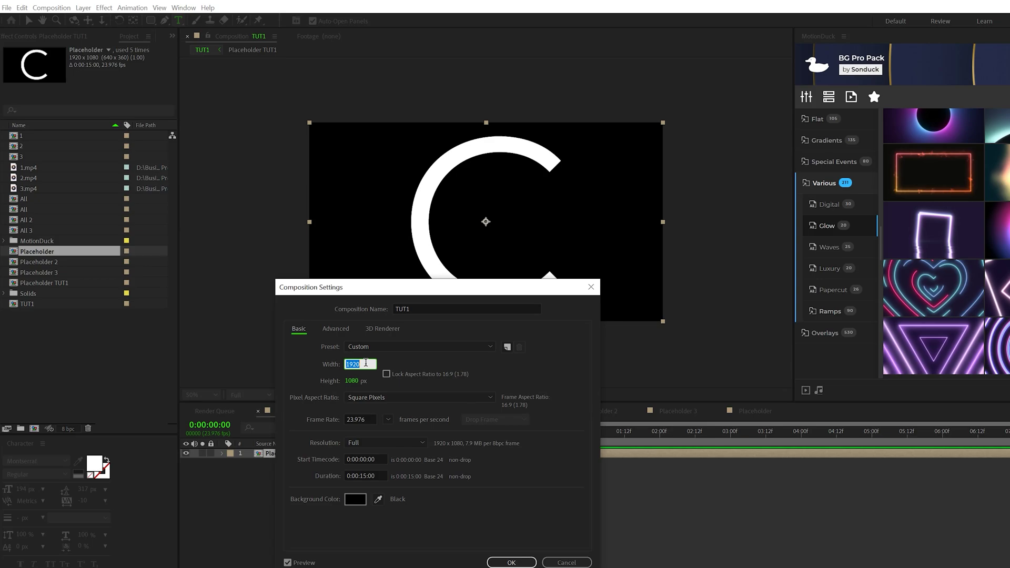
{"action": "type", "text": "300"}
{"action": "key", "text": "Tab"}
{"action": "type", "text": "3000"}
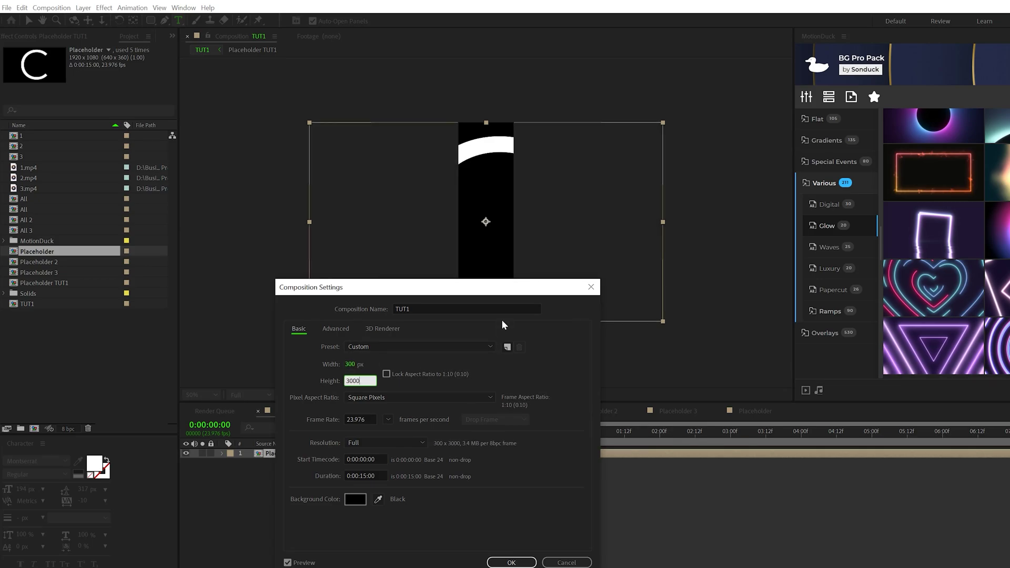
{"action": "key", "text": "Tab"}
{"action": "left_click", "coordinate": [510, 563]}
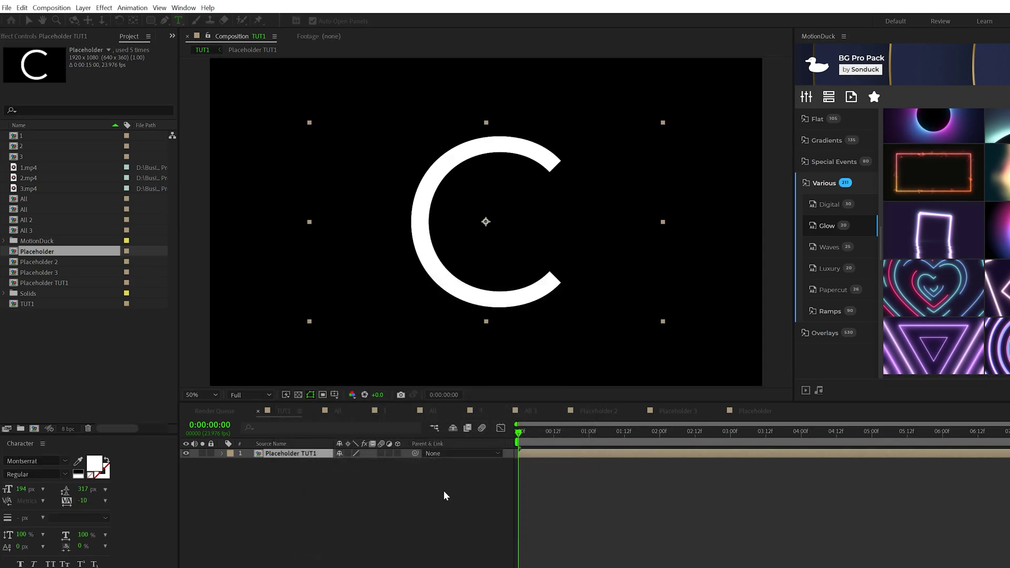
- Apply a Vegas effect to the precomposed C with Transparent blend mode
{"action": "left_click", "coordinate": [105, 8]}
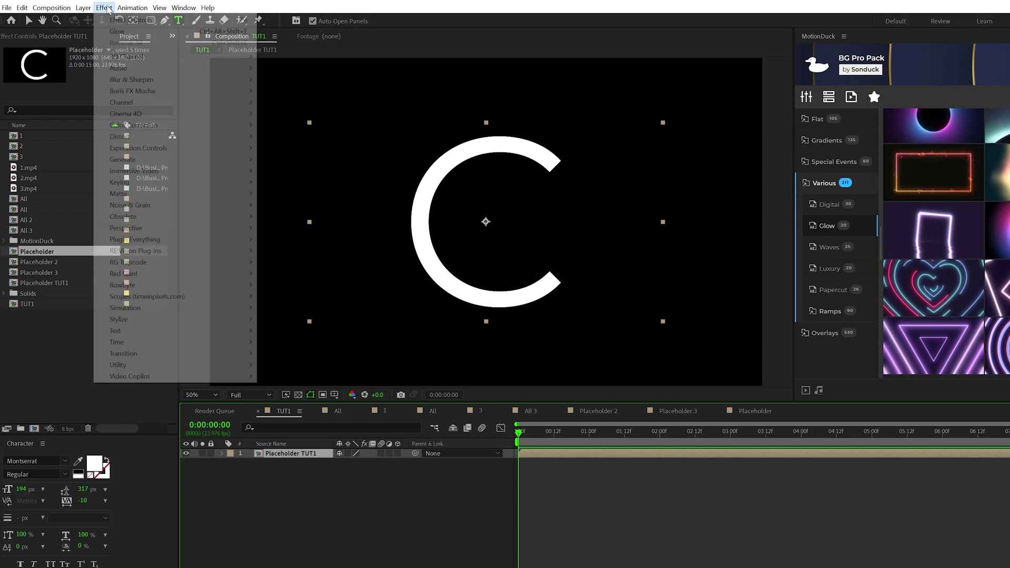
{"action": "mouse_move", "coordinate": [136, 160]}
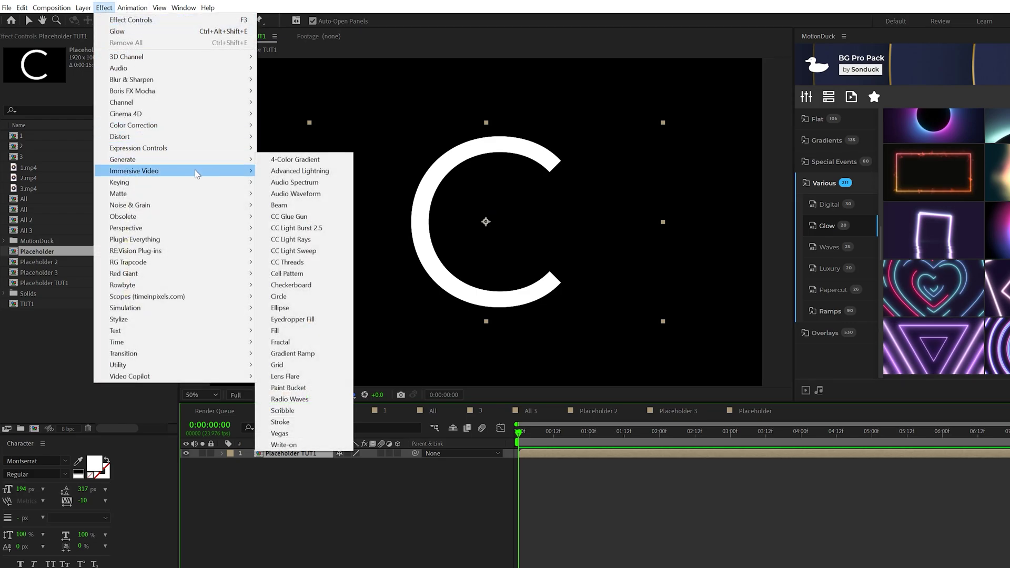
{"action": "left_click", "coordinate": [280, 434]}
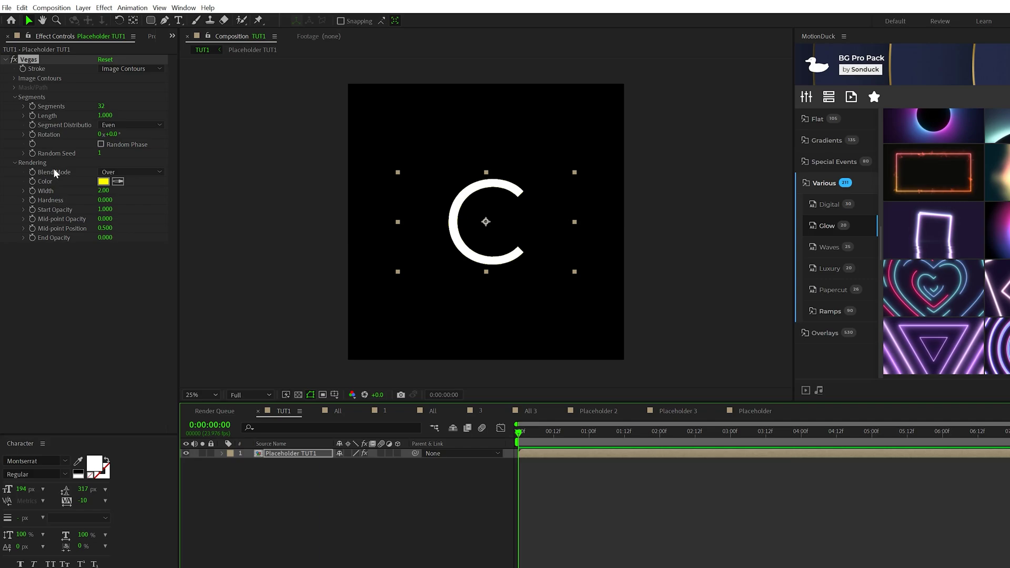
{"action": "left_click", "coordinate": [123, 172]}
{"action": "left_click", "coordinate": [138, 197]}
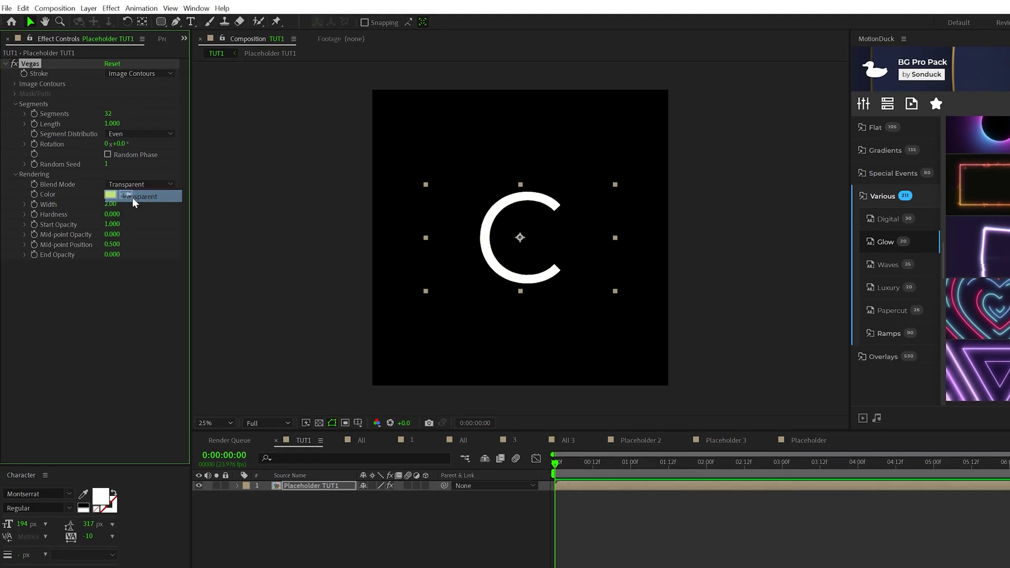
{"action": "key", "text": "shift+slash"}
{"action": "scroll", "coordinate": [521, 240], "scroll_direction": "up", "scroll_amount": 1}
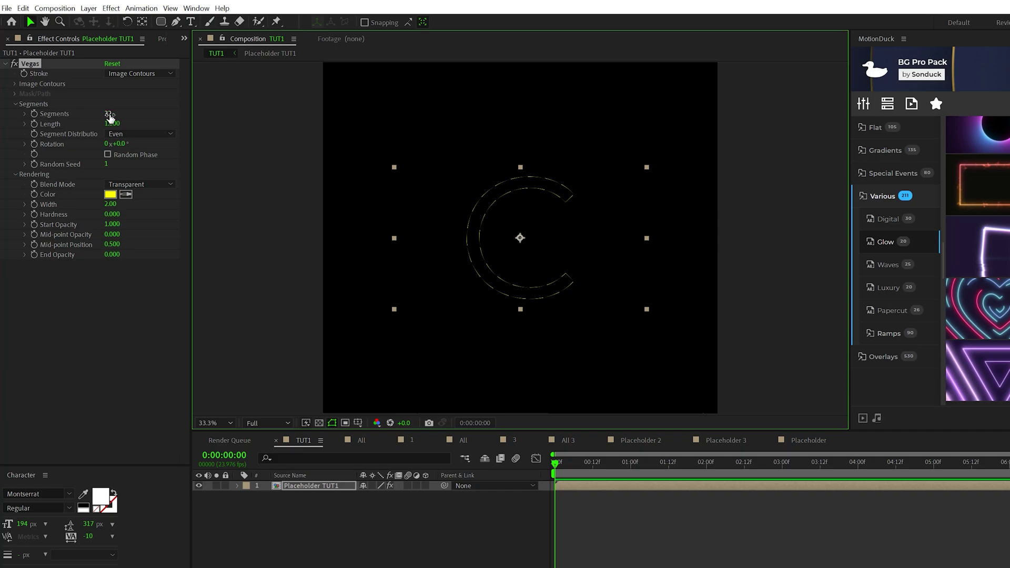
{"action": "left_click", "coordinate": [110, 117]}
{"action": "key", "text": "period"}
- Make the Vegas stroke white with Width 5 and End Opacity 1
{"action": "left_click", "coordinate": [110, 196]}
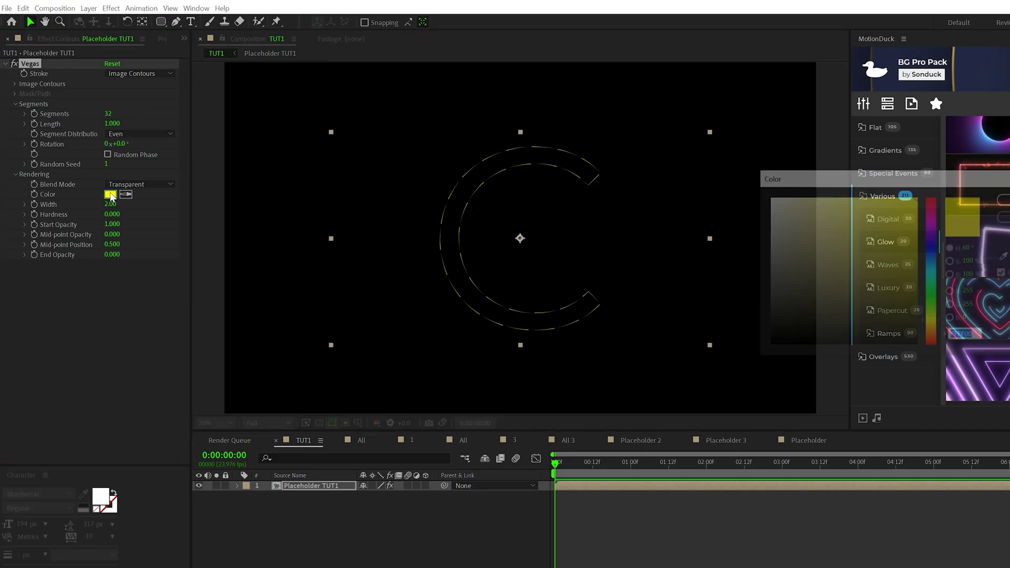
{"action": "left_click_drag", "start_coordinate": [802, 259], "coordinate": [728, 188]}
{"action": "key", "text": "Return"}
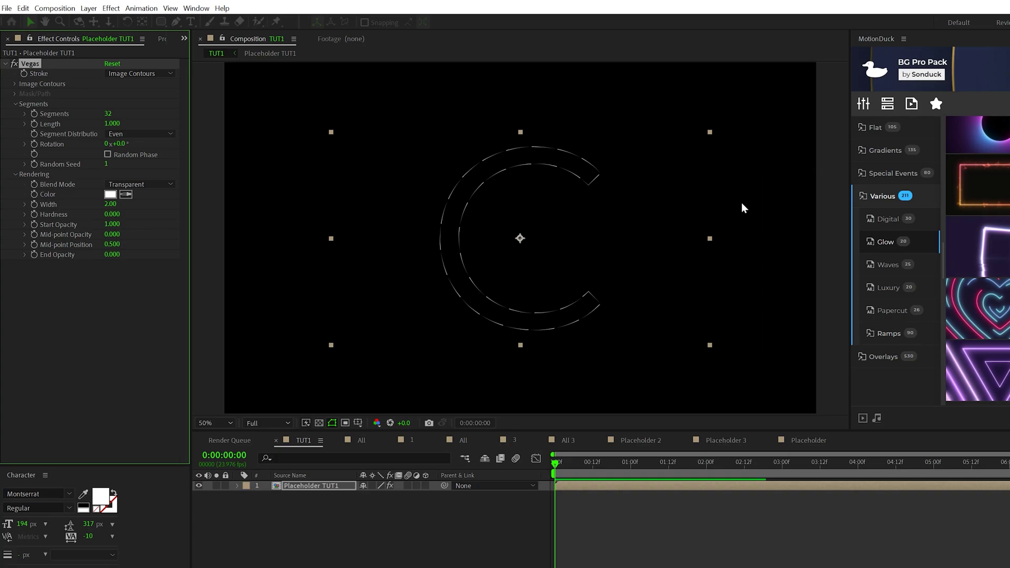
{"action": "left_click", "coordinate": [117, 204]}
{"action": "type", "text": "5"}
{"action": "key", "text": "Return"}
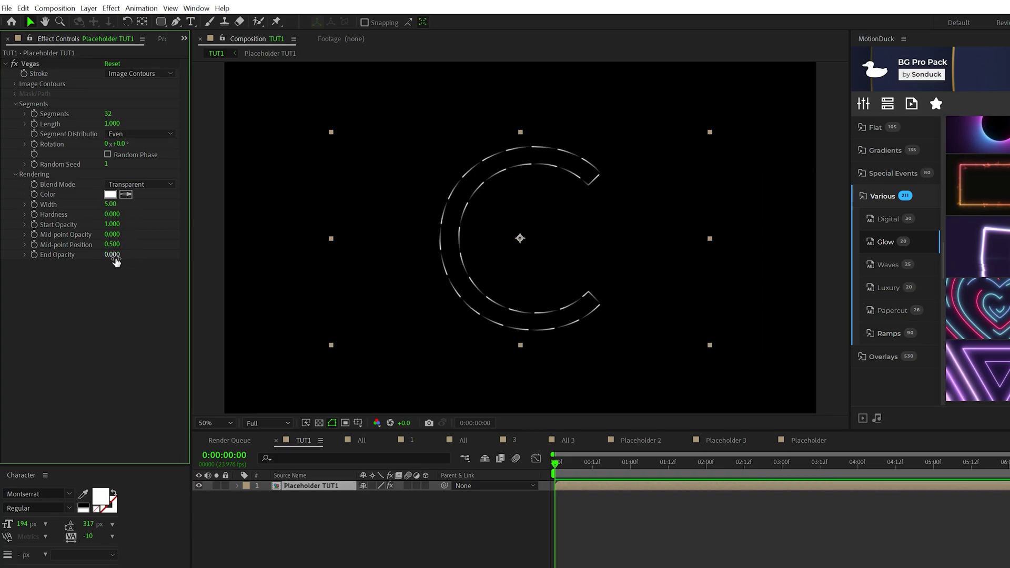
{"action": "left_click", "coordinate": [112, 255]}
{"action": "type", "text": "1"}
{"action": "key", "text": "Return"}
{"action": "key", "text": "period"}
{"action": "key", "text": "period"}
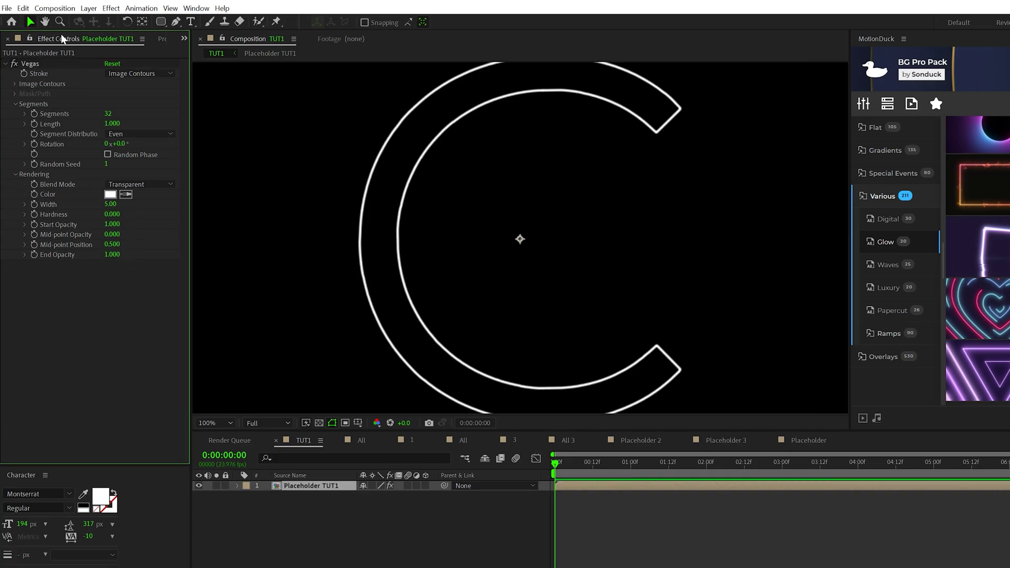
- Set the Vegas Image Contours Threshold to 255 and Tolerance to 0 for a cleaner outline
{"action": "left_click", "coordinate": [14, 84]}
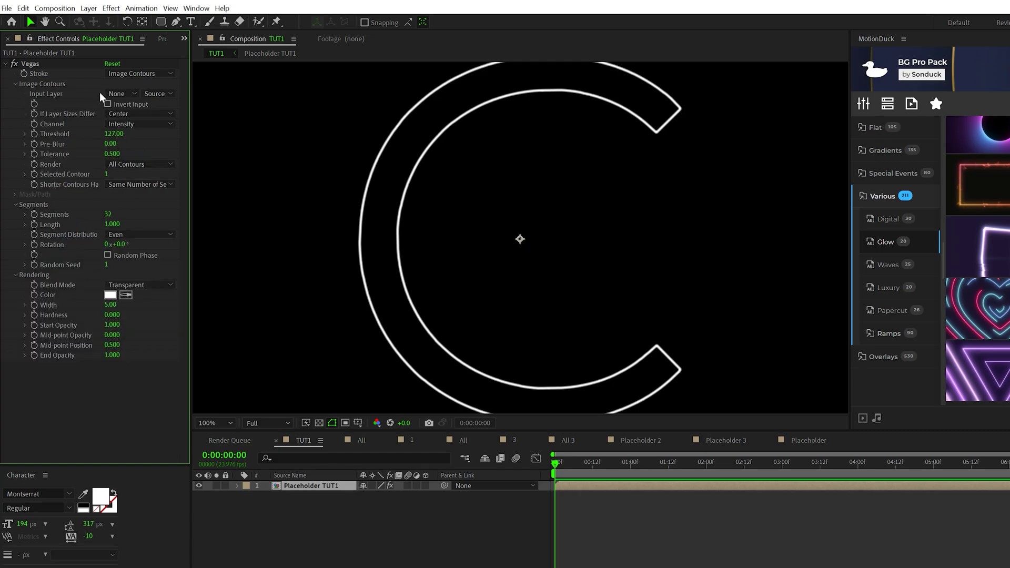
{"action": "left_click", "coordinate": [111, 134]}
{"action": "type", "text": "255"}
{"action": "key", "text": "Return"}
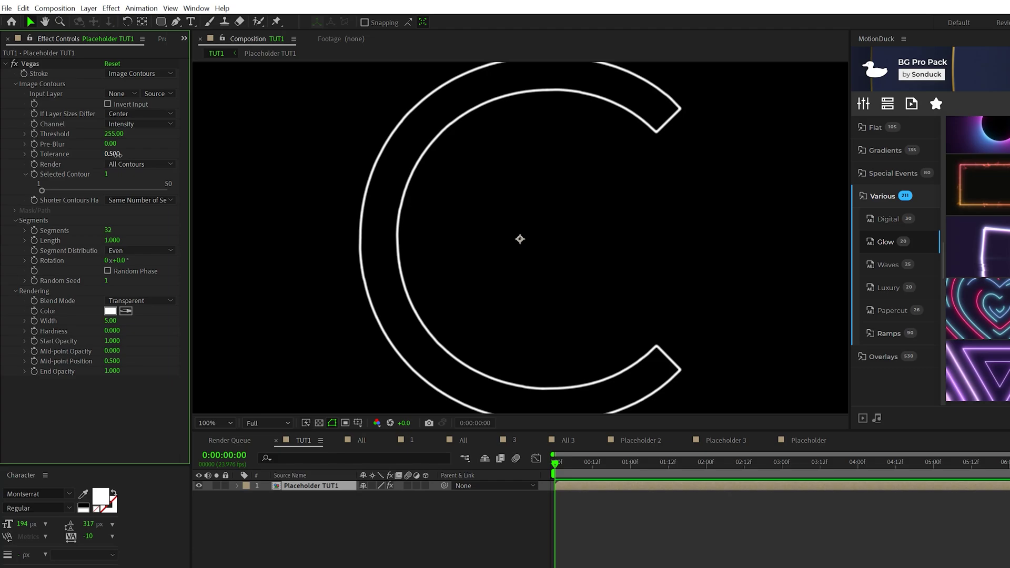
{"action": "left_click", "coordinate": [113, 153]}
{"action": "type", "text": "0"}
{"action": "key", "text": "Return"}
{"action": "key", "text": "comma"}
{"action": "key", "text": "comma"}
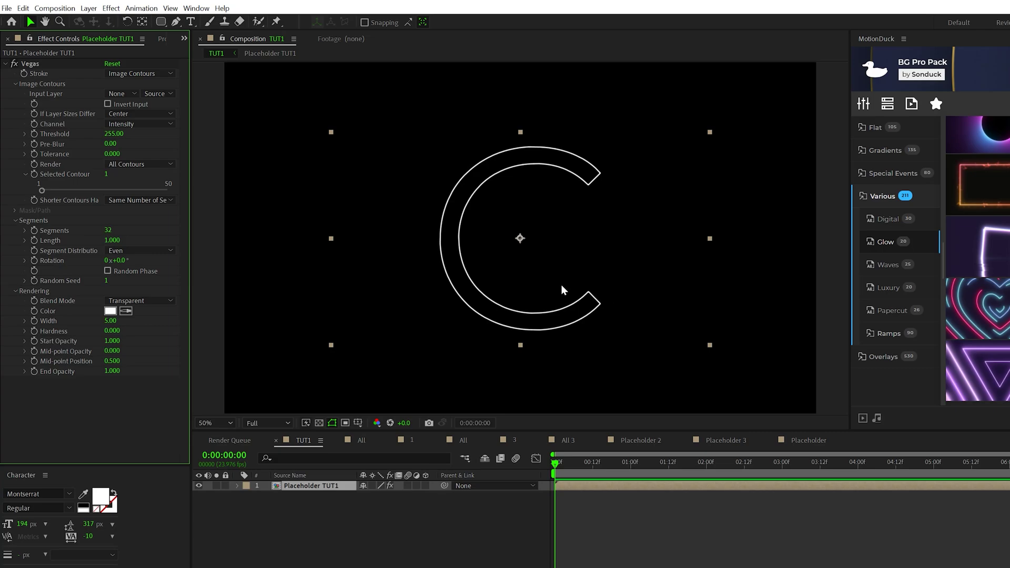
- Keyframe the Vegas stroke Length from 0 at the start to 0.890 at 0:00:02:23
{"action": "left_click", "coordinate": [15, 84]}
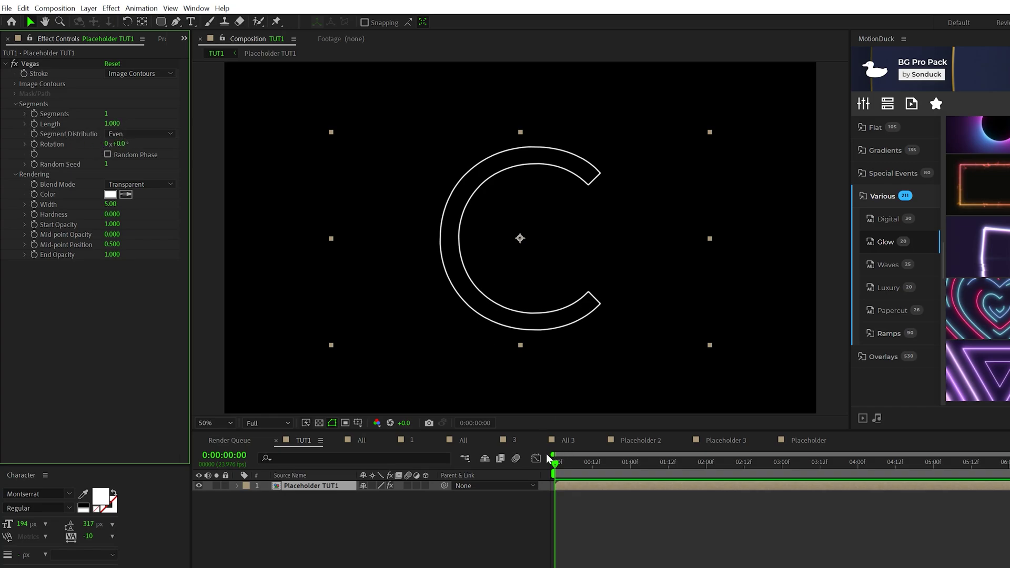
{"action": "left_click_drag", "start_coordinate": [110, 128], "coordinate": [25, 126]}
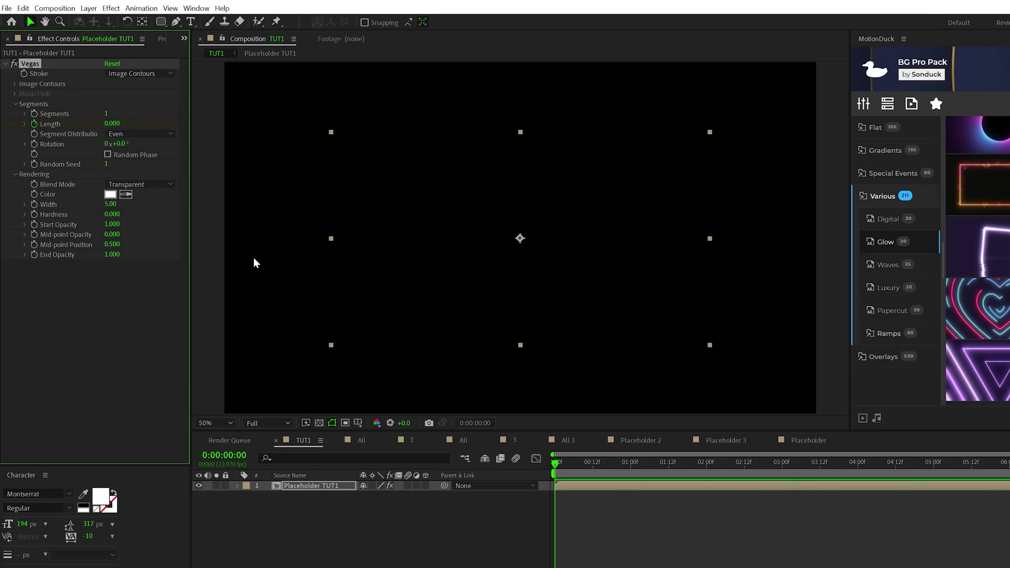
{"action": "left_click_drag", "start_coordinate": [619, 474], "coordinate": [780, 478]}
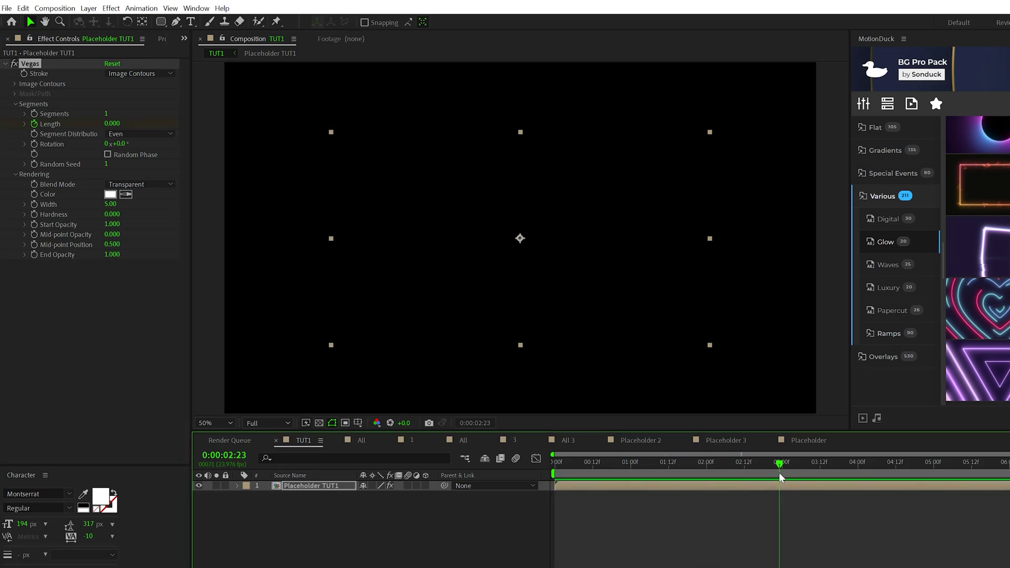
{"action": "left_click_drag", "start_coordinate": [112, 123], "coordinate": [185, 133]}
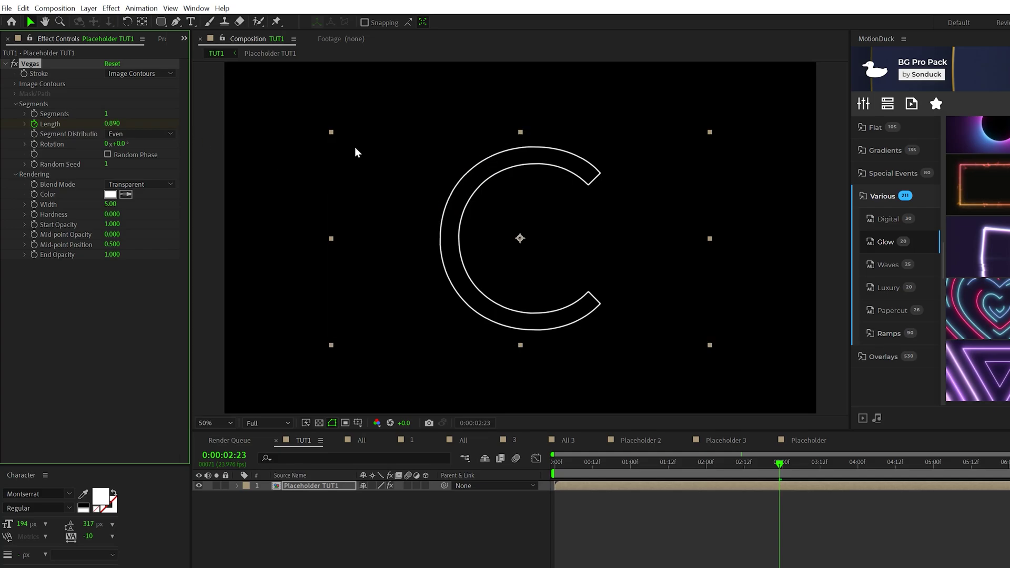
{"action": "left_click", "coordinate": [505, 217]}
- Give the stroke Rotation a time*10 expression and preview the animation from the start
{"action": "scroll", "coordinate": [505, 218], "scroll_direction": "up", "scroll_amount": 2}
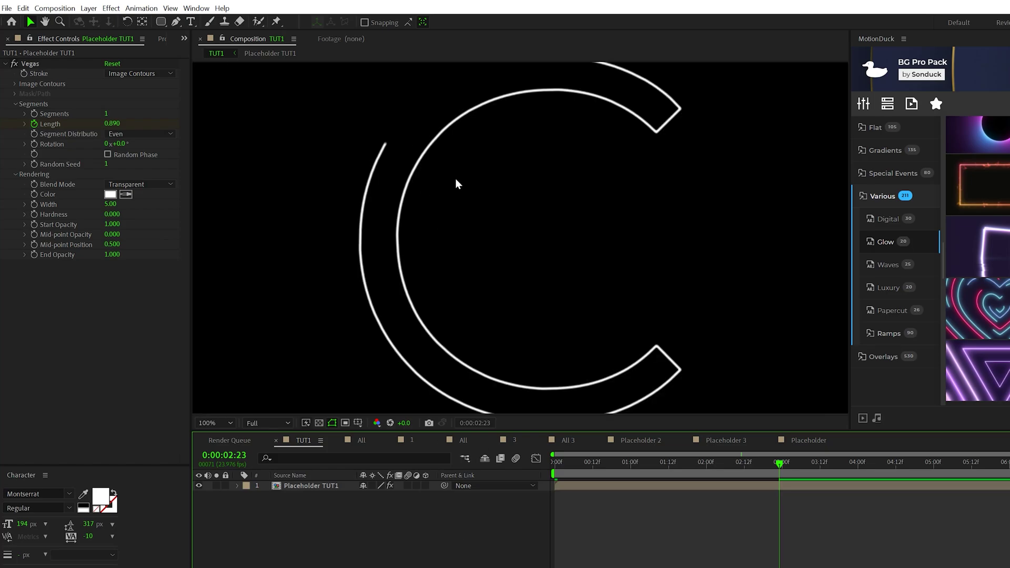
{"action": "scroll", "coordinate": [455, 183], "scroll_direction": "down", "scroll_amount": 2}
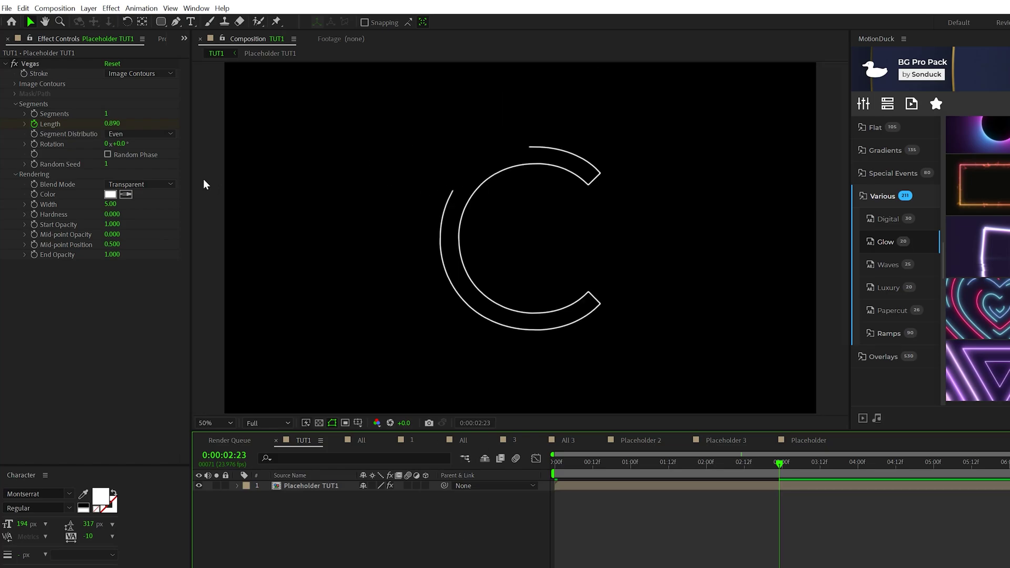
{"action": "left_click", "coordinate": [33, 144], "text": "alt"}
{"action": "type", "text": "time"}
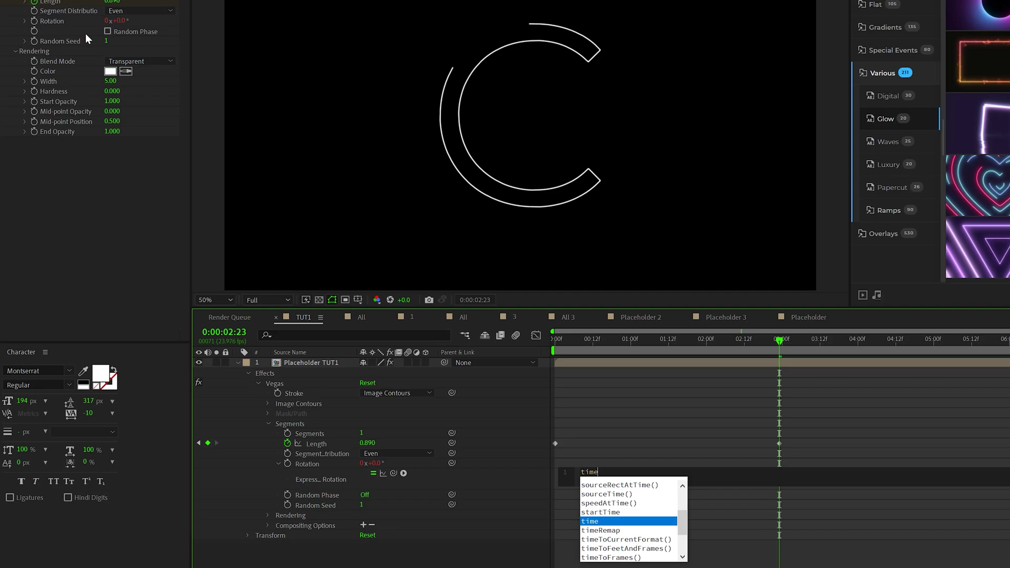
{"action": "type", "text": "*"}
{"action": "key", "text": "KP_Enter"}
{"action": "key", "text": "Home"}
{"action": "key", "text": "space"}
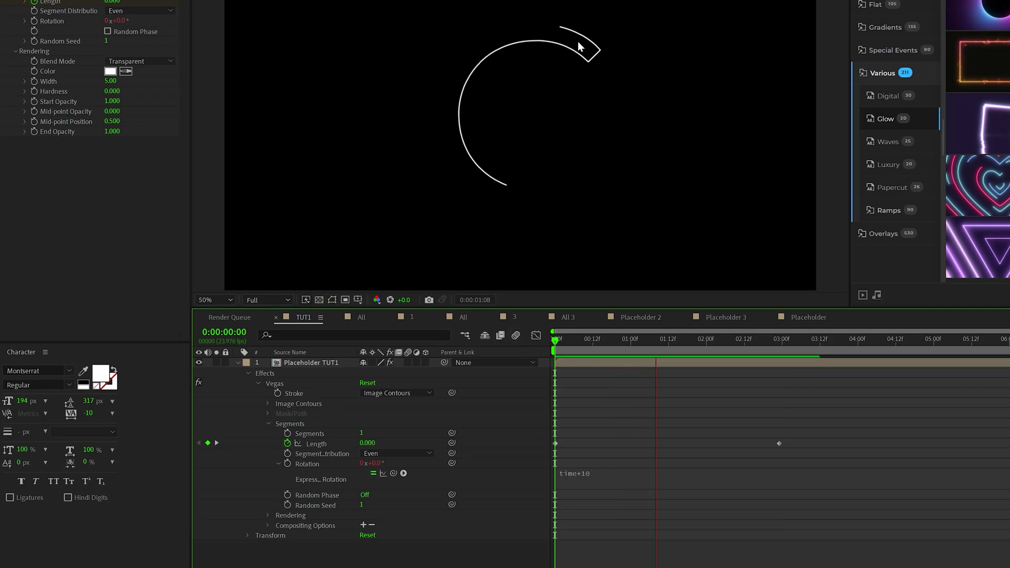
{"action": "key", "text": "space"}
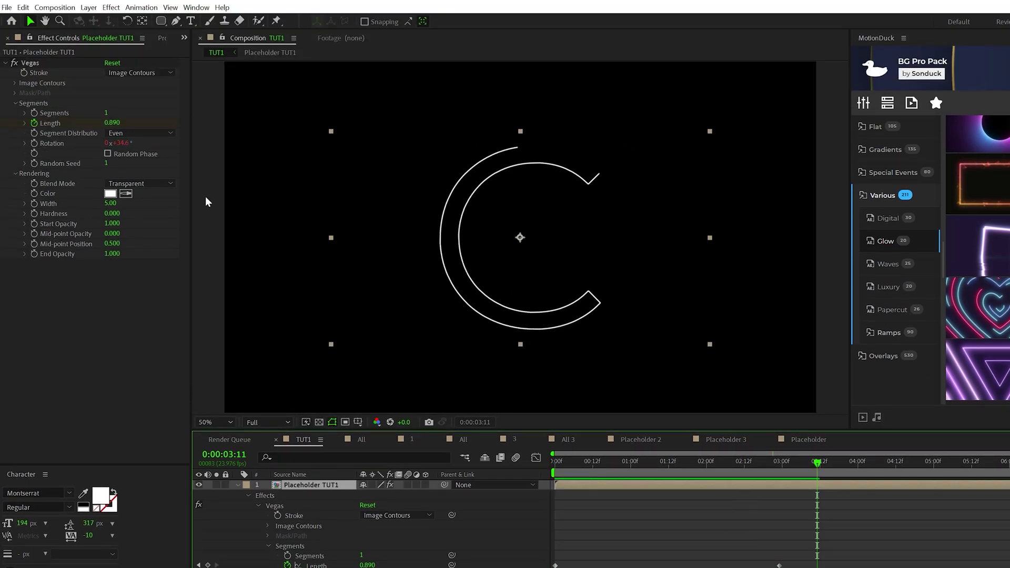
- Add a Drop Shadow to the stroke layer coloured light blue 4CB0FF
{"action": "left_click", "coordinate": [110, 9]}
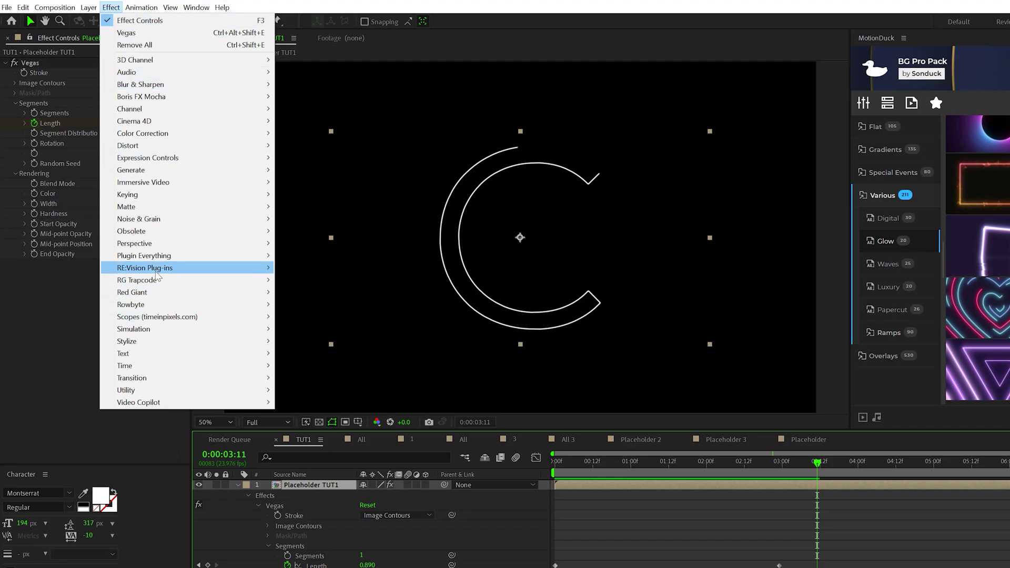
{"action": "mouse_move", "coordinate": [148, 243]}
{"action": "left_click", "coordinate": [310, 345]}
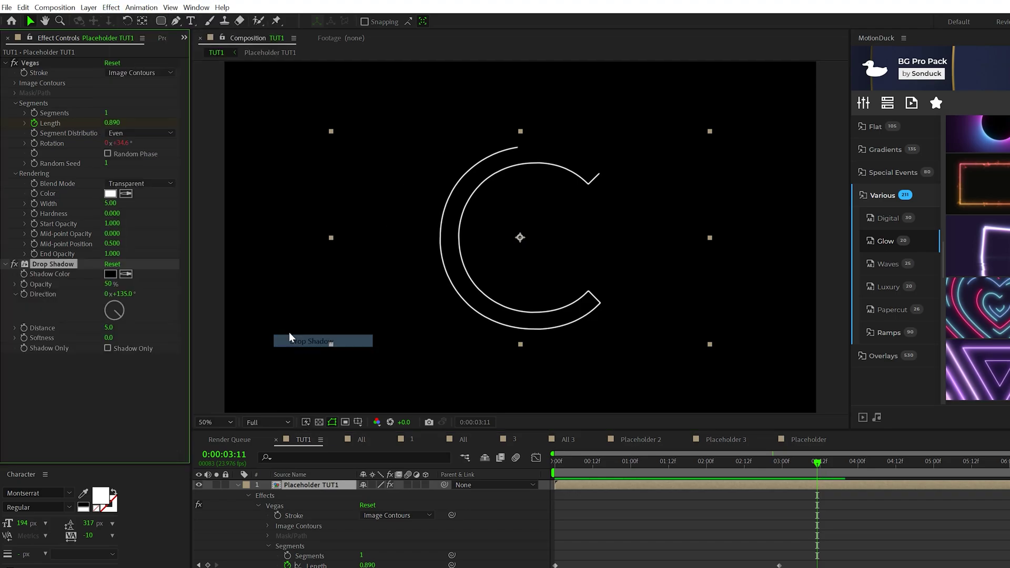
{"action": "left_click", "coordinate": [5, 62]}
{"action": "left_click", "coordinate": [109, 84]}
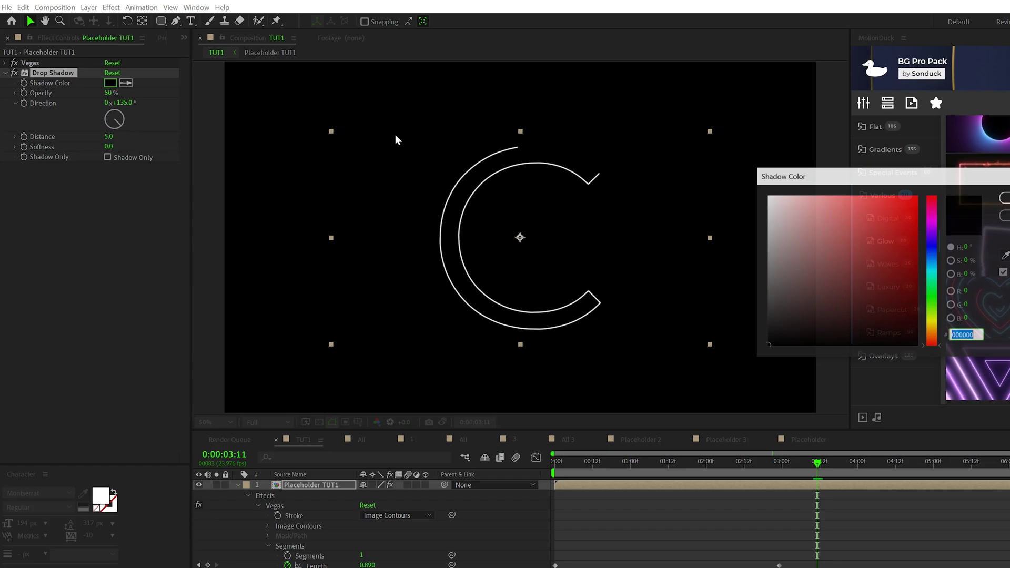
{"action": "left_click", "coordinate": [932, 261]}
{"action": "left_click_drag", "start_coordinate": [866, 216], "coordinate": [874, 182]}
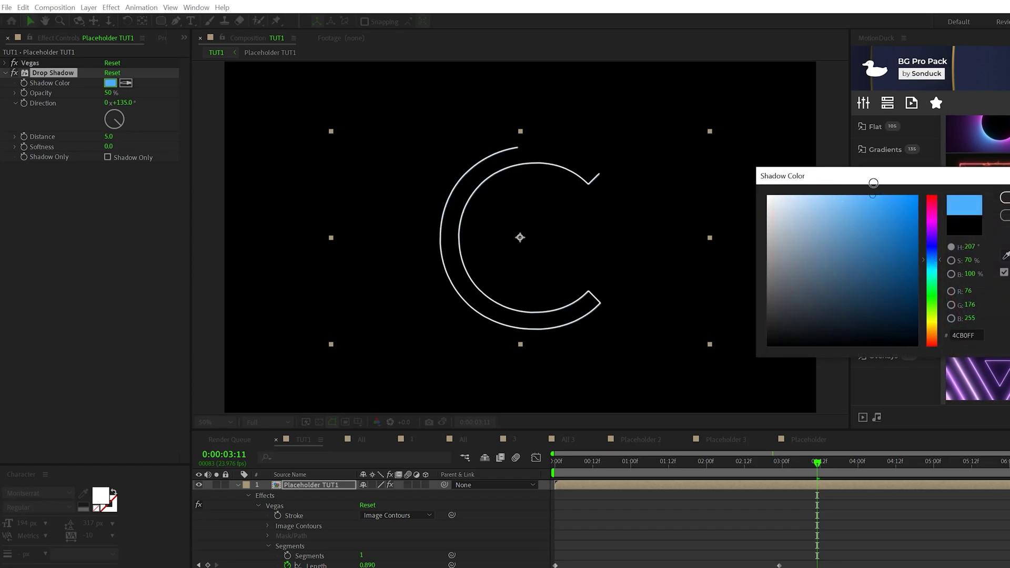
{"action": "key", "text": "Return"}
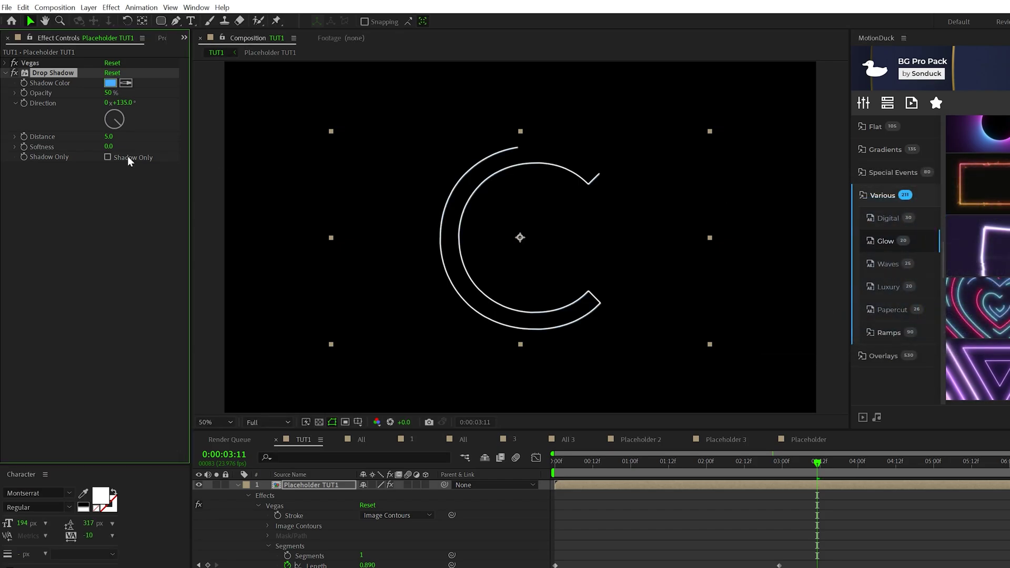
- Set the drop shadow Distance to 0 and Softness to 20
{"action": "left_click", "coordinate": [111, 137]}
{"action": "type", "text": "0"}
{"action": "key", "text": "Return"}
{"action": "left_click", "coordinate": [110, 147]}
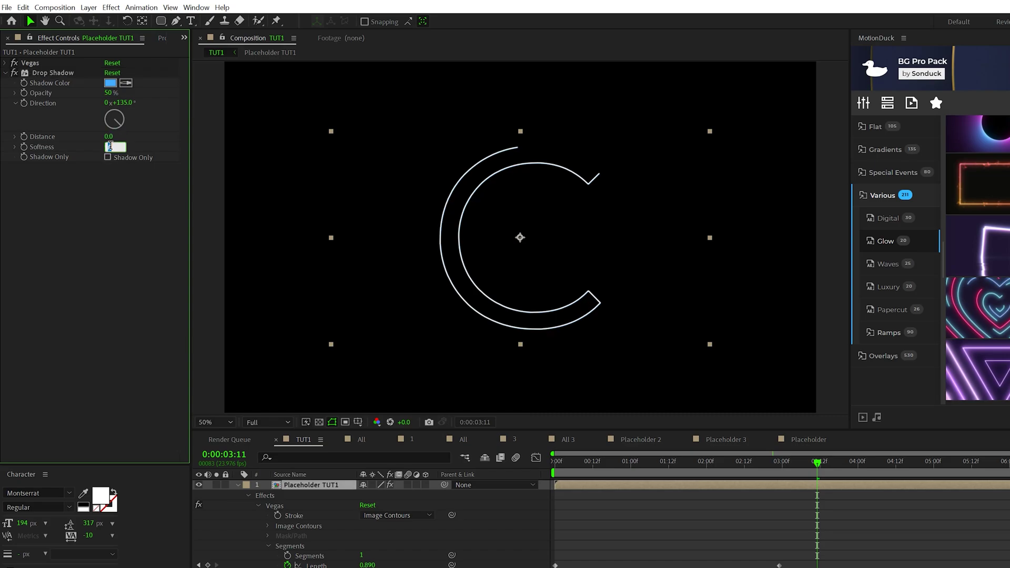
{"action": "left_click", "coordinate": [53, 75]}
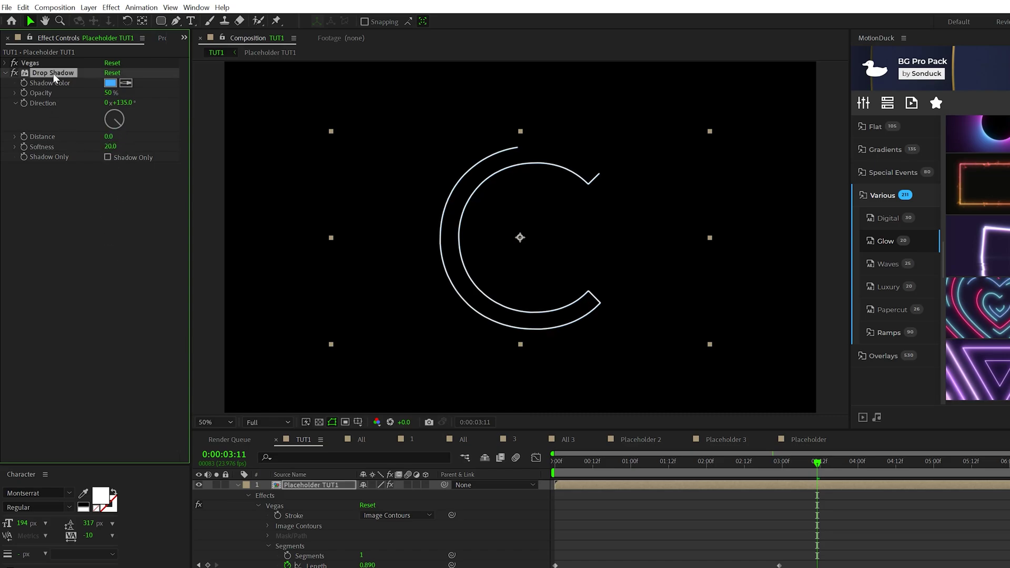
- Duplicate the Drop Shadow and begin editing Drop Shadow 2's softness
{"action": "left_click", "coordinate": [22, 8]}
{"action": "left_click", "coordinate": [61, 149]}
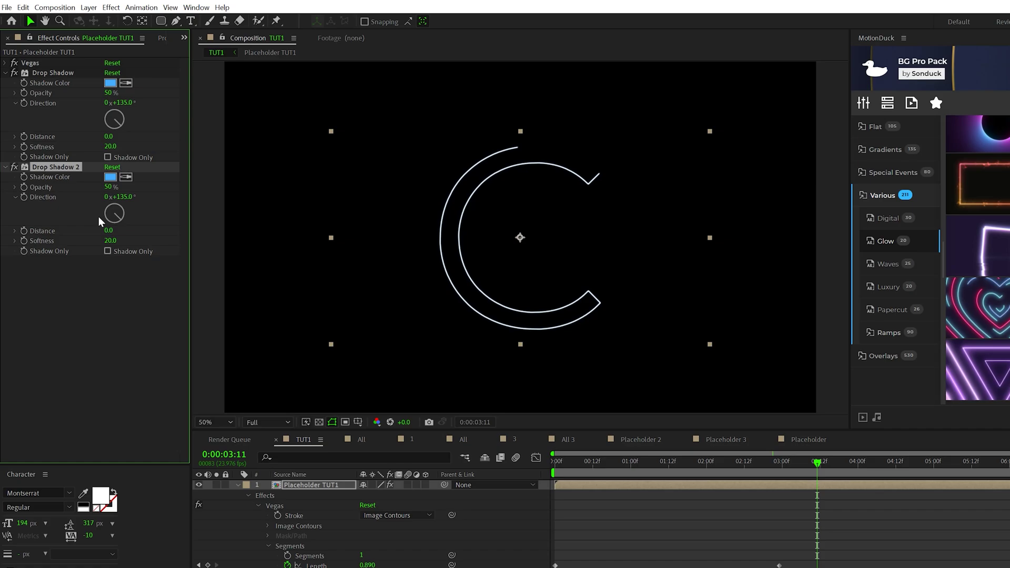
{"action": "left_click", "coordinate": [109, 240]}
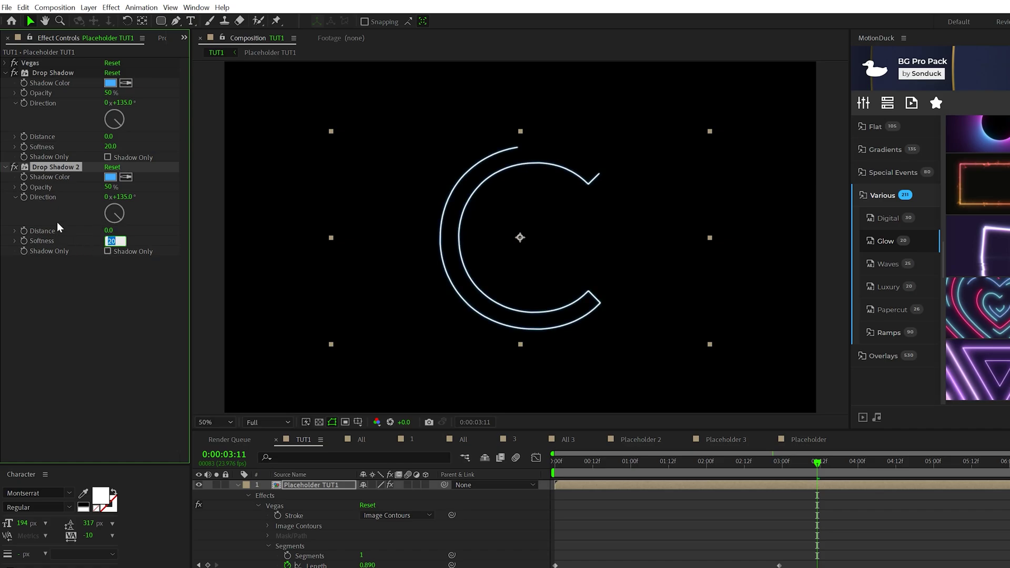
- Set Drop Shadow 2 softness to 80 and add a Glow effect with intensity 2.0
{"action": "left_click", "coordinate": [117, 312]}
{"action": "key", "text": "period"}
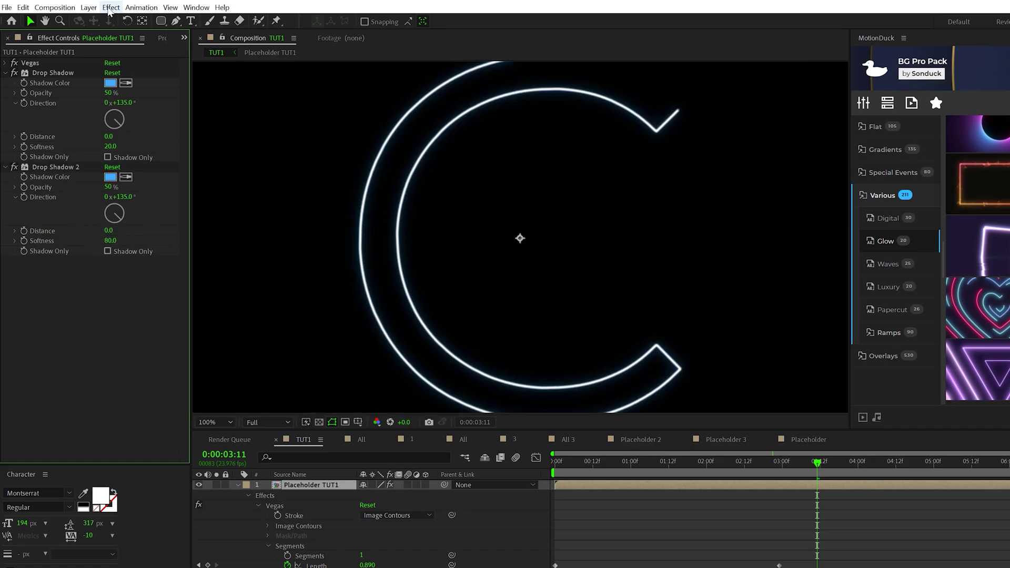
{"action": "left_click", "coordinate": [111, 8]}
{"action": "mouse_move", "coordinate": [165, 349]}
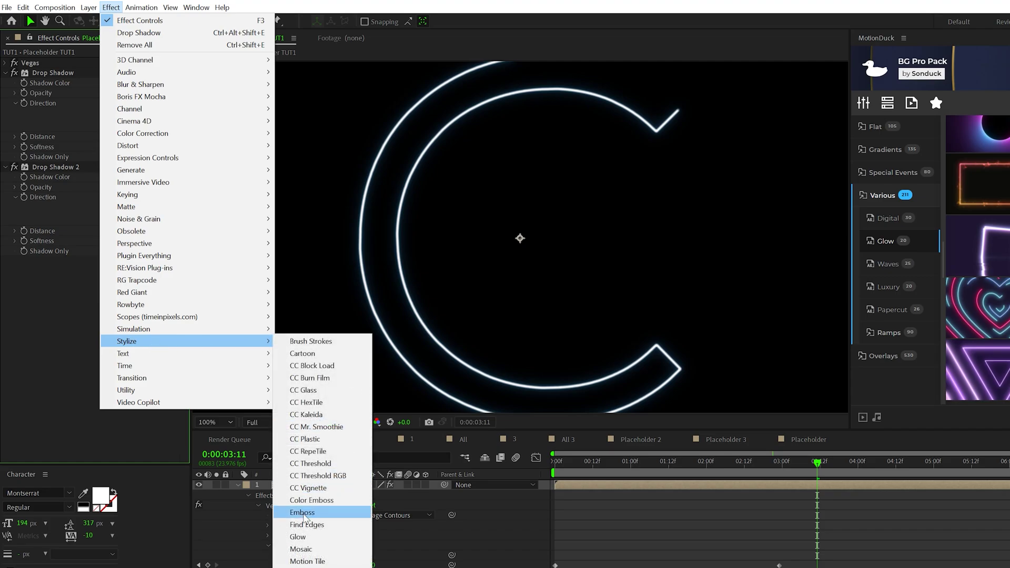
{"action": "left_click", "coordinate": [305, 537]}
{"action": "left_click", "coordinate": [110, 133]}
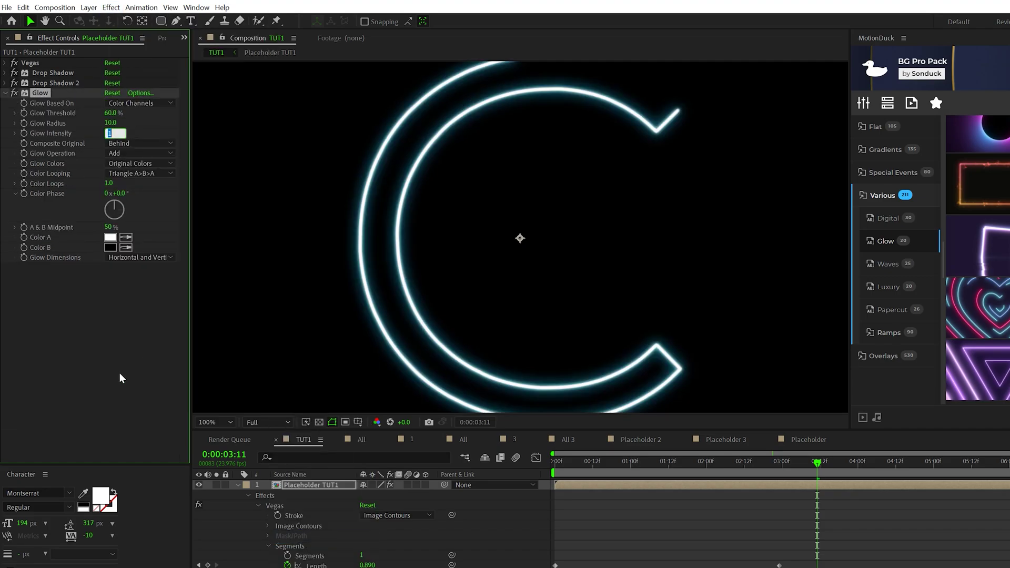
{"action": "key", "text": "Return"}
- Set Glow to A & B Colors with Sawtooth B>A, sampling the shadow's light blue as Color A
{"action": "left_click", "coordinate": [139, 163]}
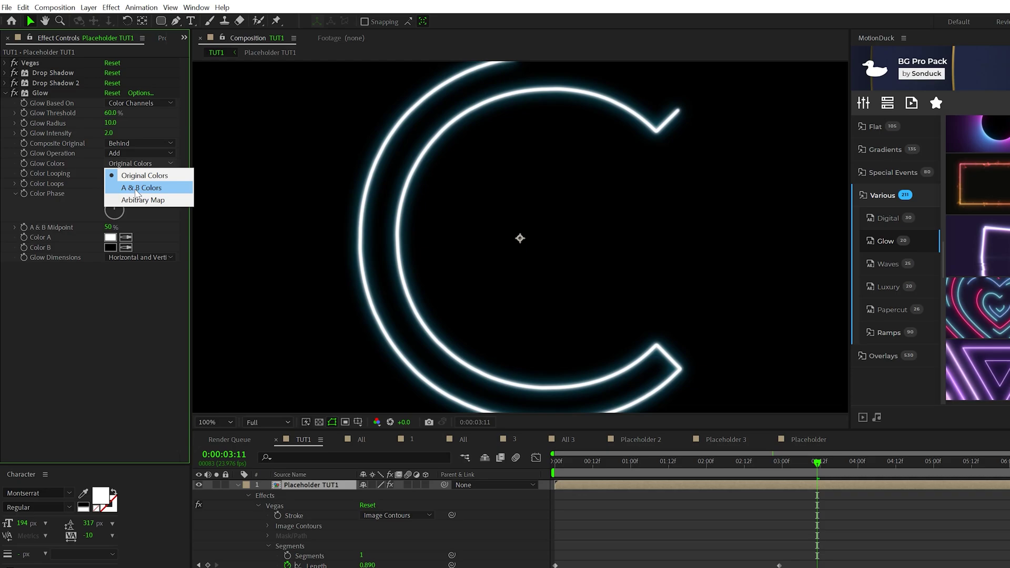
{"action": "left_click", "coordinate": [138, 188]}
{"action": "left_click", "coordinate": [131, 174]}
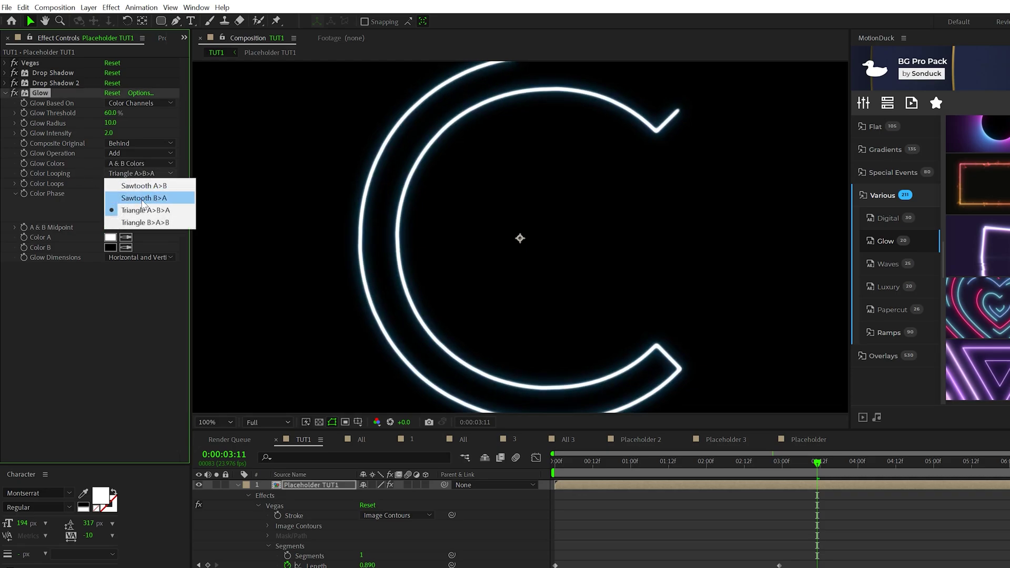
{"action": "left_click", "coordinate": [144, 199]}
{"action": "left_click", "coordinate": [126, 321]}
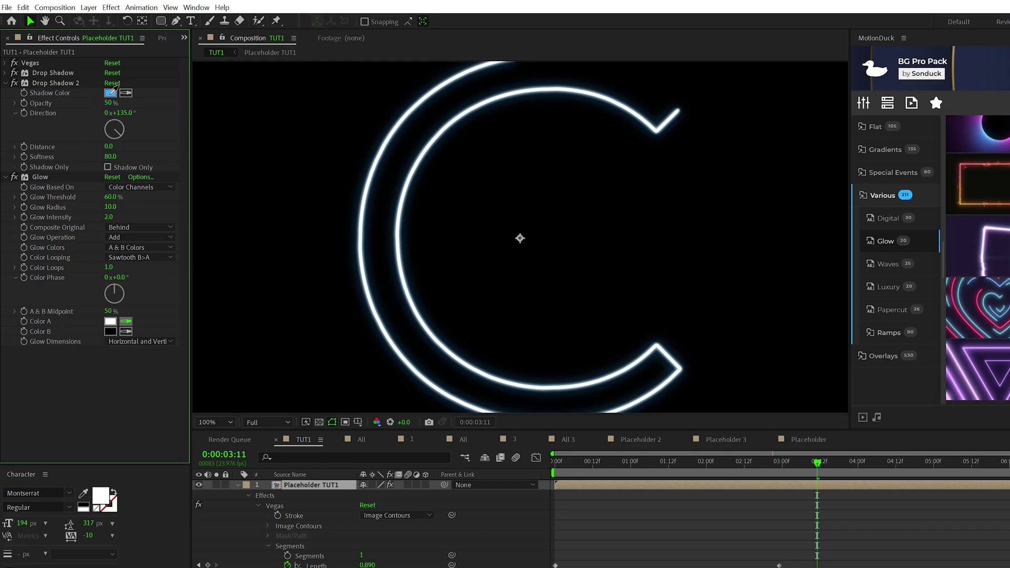
{"action": "left_click", "coordinate": [111, 95]}
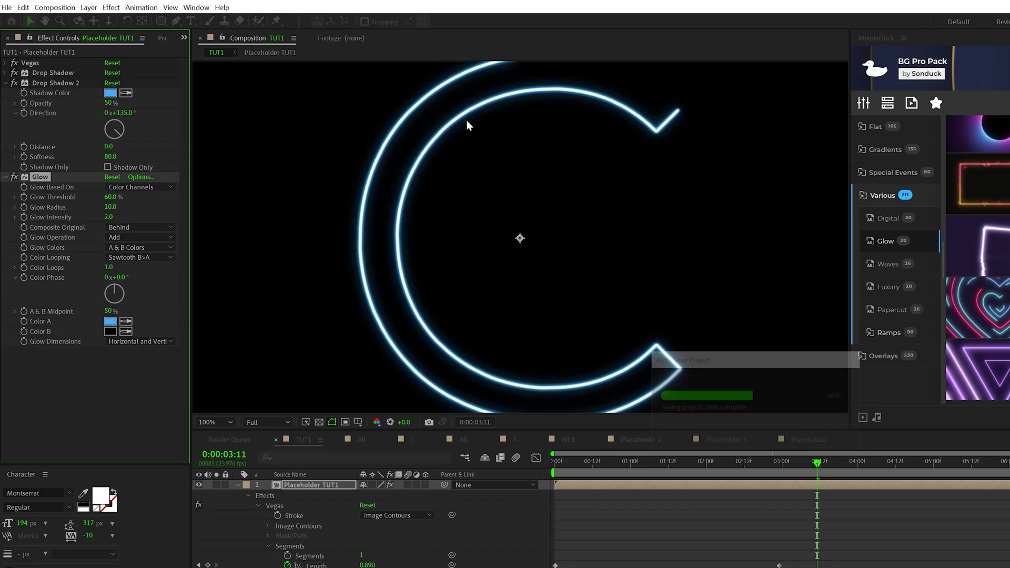
{"action": "left_click", "coordinate": [7, 83]}
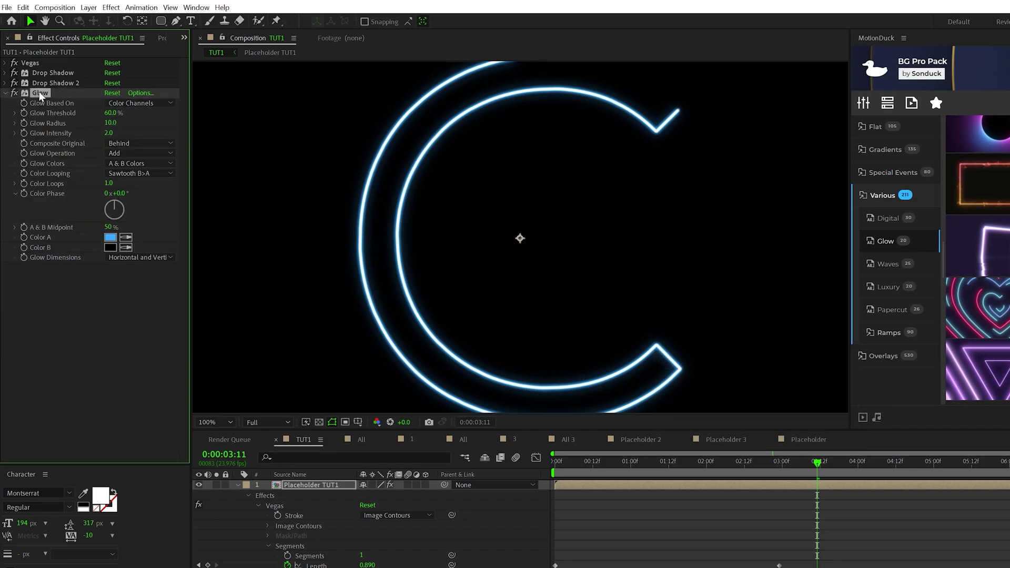
- Duplicate the Glow and give Glow 2 a 75% threshold, radius 90 and a wiggle() radius expression
{"action": "key", "text": "ctrl+d"}
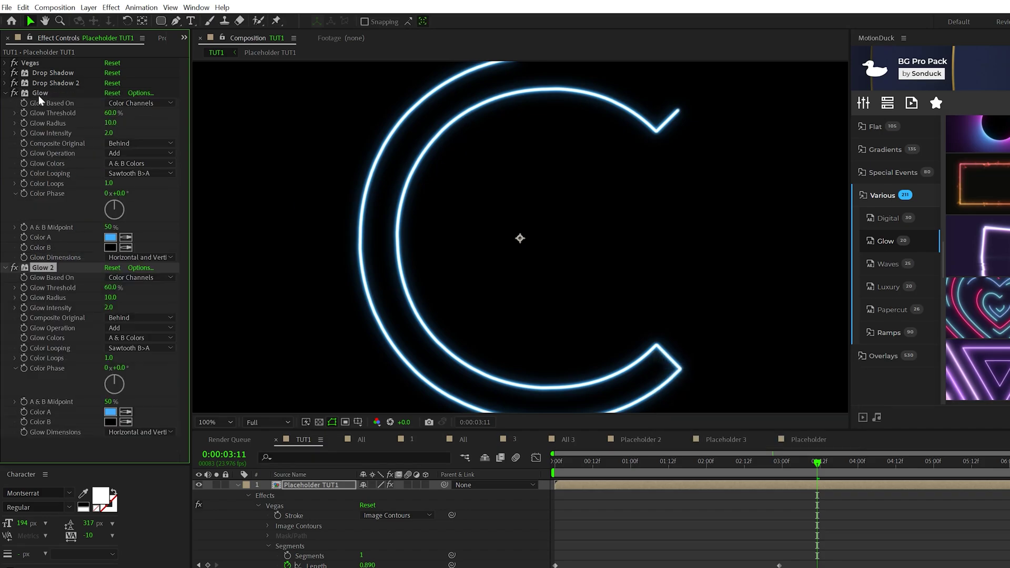
{"action": "left_click", "coordinate": [6, 93]}
{"action": "left_click", "coordinate": [107, 124]}
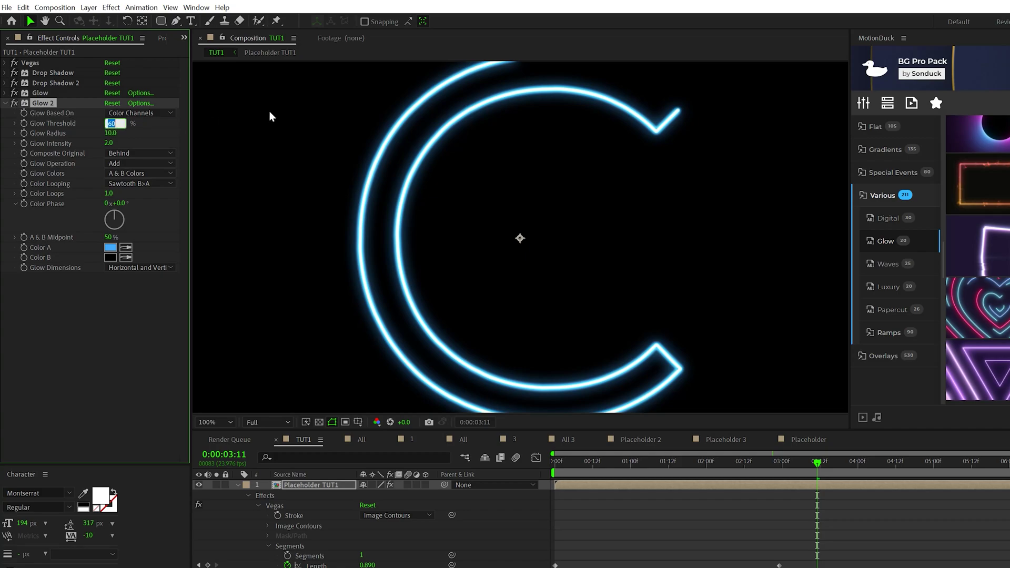
{"action": "left_click", "coordinate": [129, 285]}
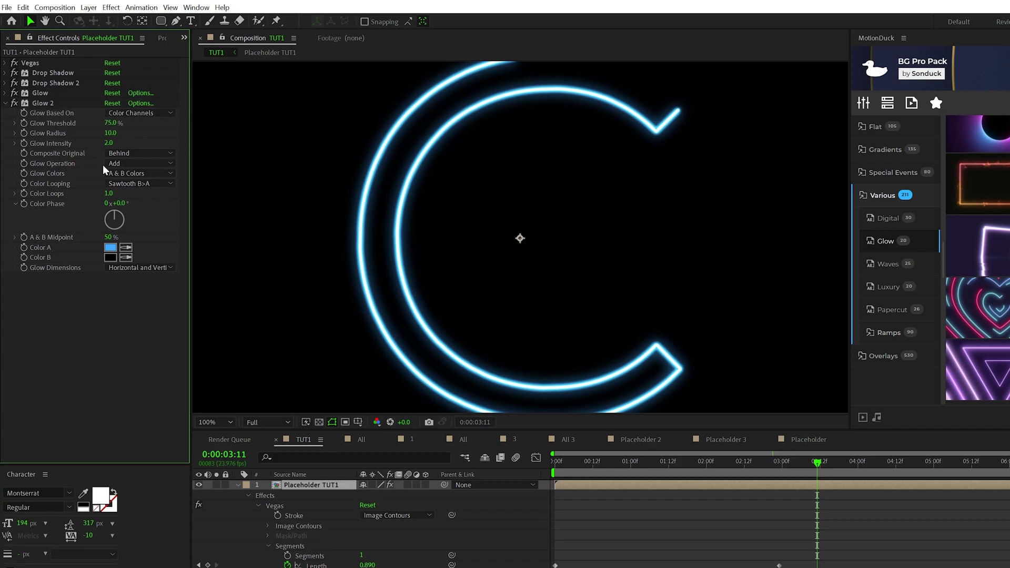
{"action": "left_click", "coordinate": [111, 134]}
{"action": "type", "text": "90"}
{"action": "left_click", "coordinate": [129, 322]}
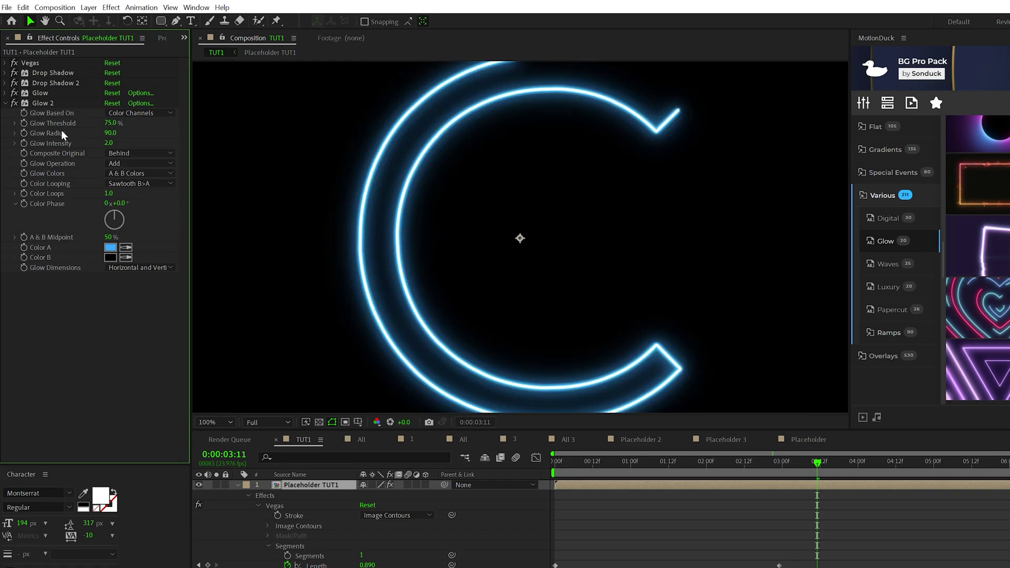
{"action": "left_click", "coordinate": [24, 134], "text": "alt"}
{"action": "type", "text": "wiggle("}
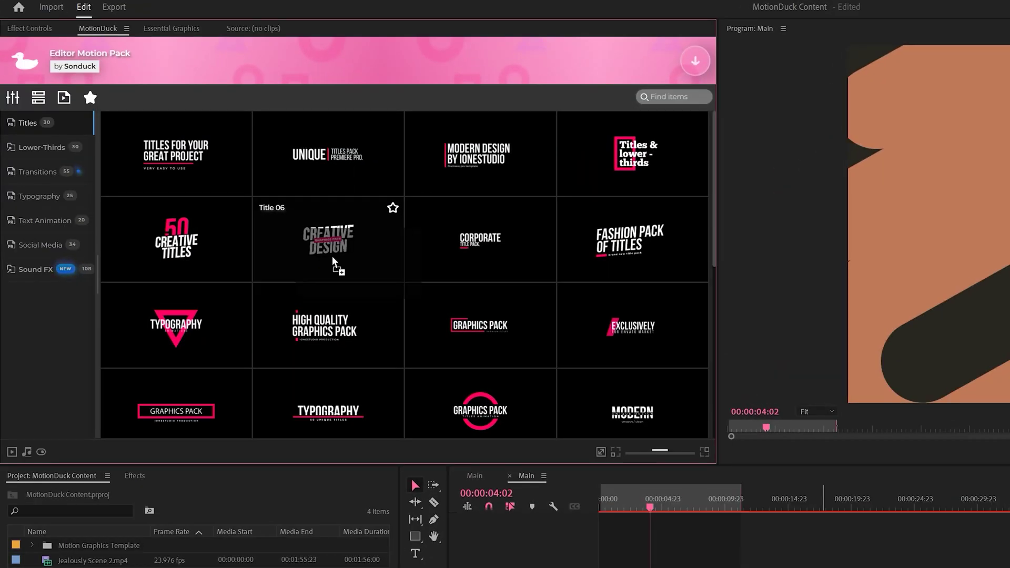
{"action": "left_click_drag", "start_coordinate": [320, 232], "coordinate": [600, 537]}
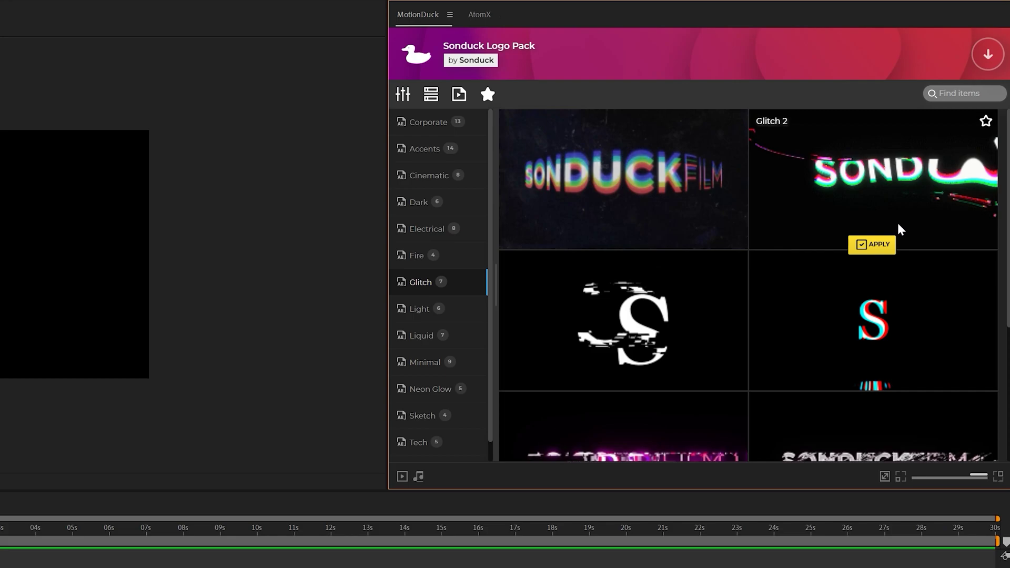
{"action": "left_click", "coordinate": [882, 246]}
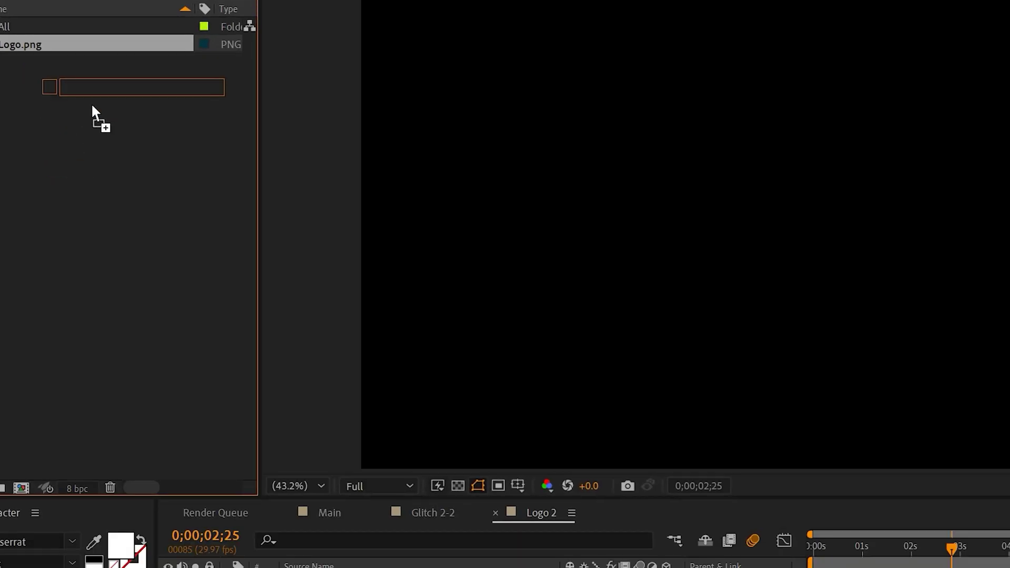
{"action": "left_click_drag", "start_coordinate": [99, 118], "coordinate": [414, 505]}
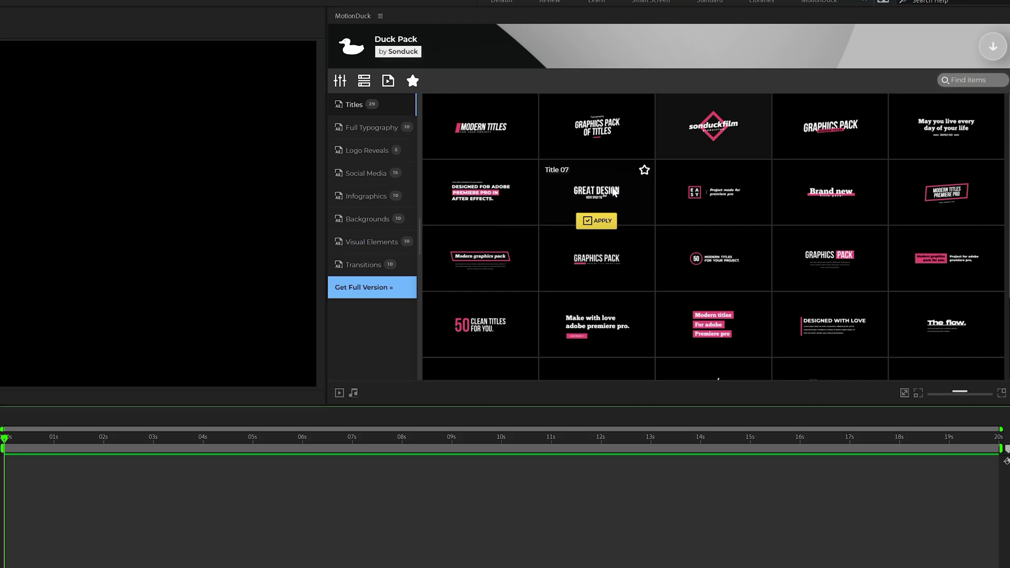
{"action": "left_click", "coordinate": [602, 218]}
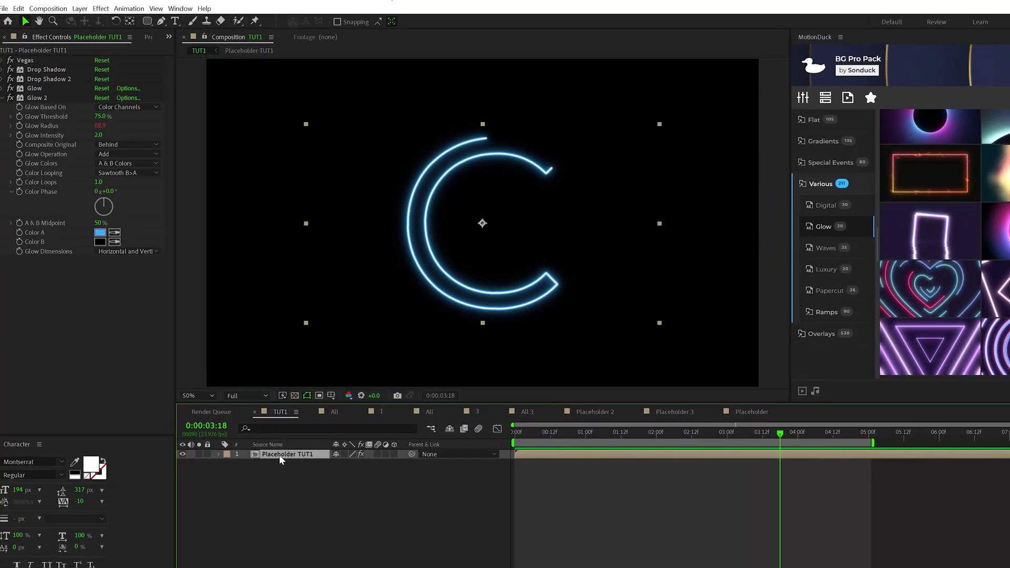
- Duplicate the glowing C layer, scale the copy to 138%, nudge it left, and duplicate again
{"action": "key", "text": "ctrl+d"}
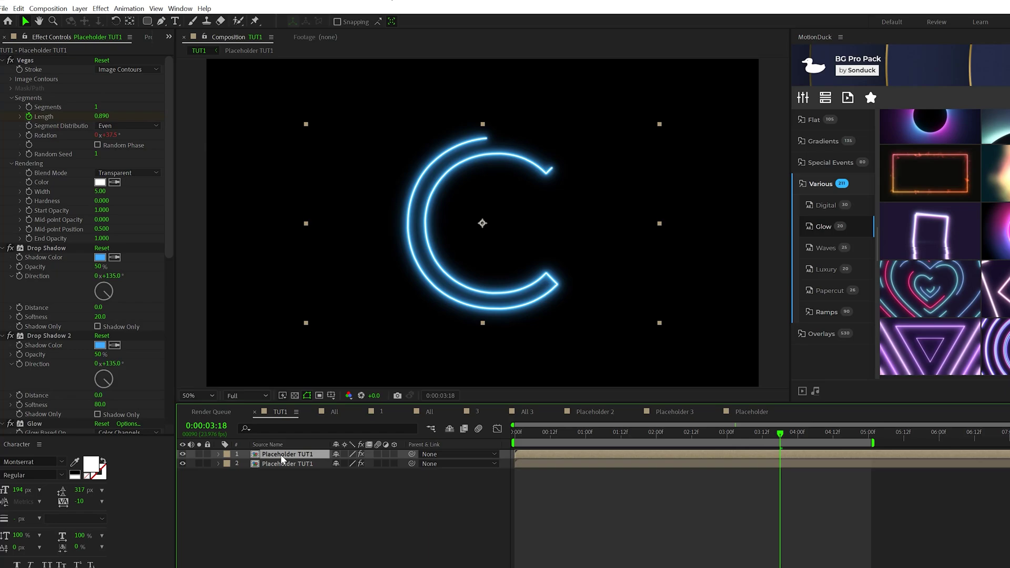
{"action": "key", "text": "s"}
{"action": "left_click_drag", "start_coordinate": [347, 467], "coordinate": [371, 463]}
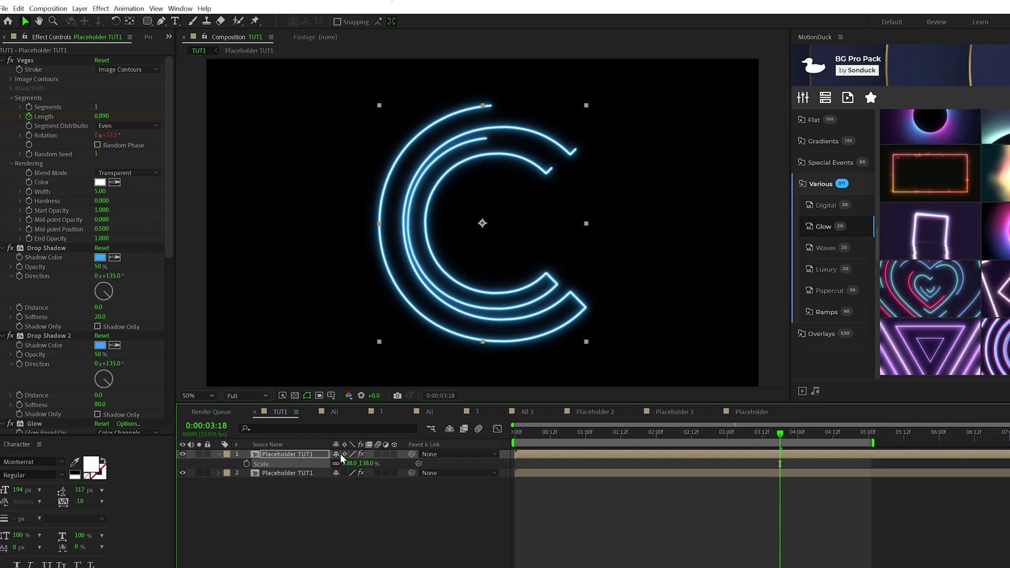
{"action": "key", "text": "shift+Left"}
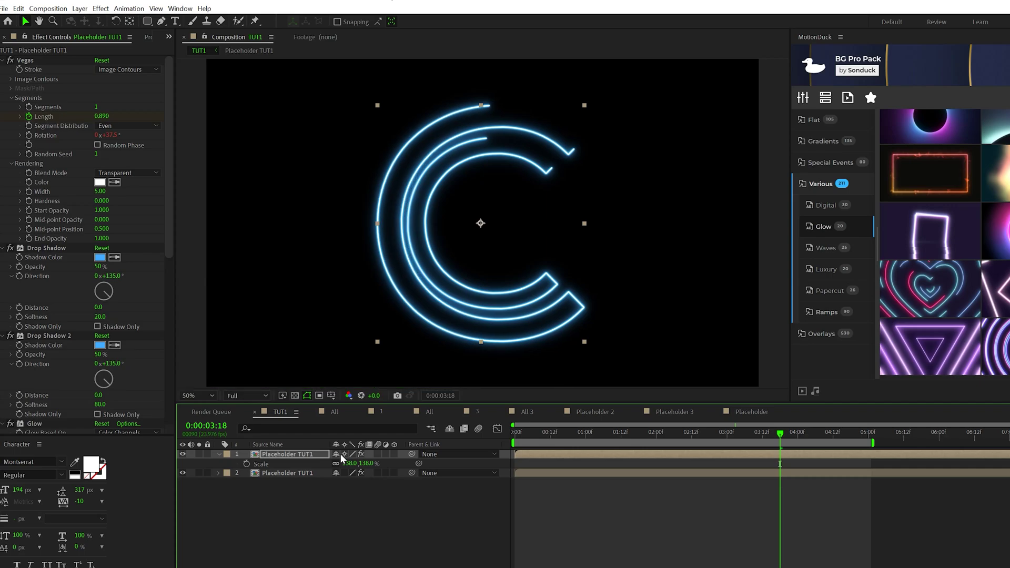
{"action": "key", "text": "shift+Left"}
{"action": "key", "text": "shift+Left"}
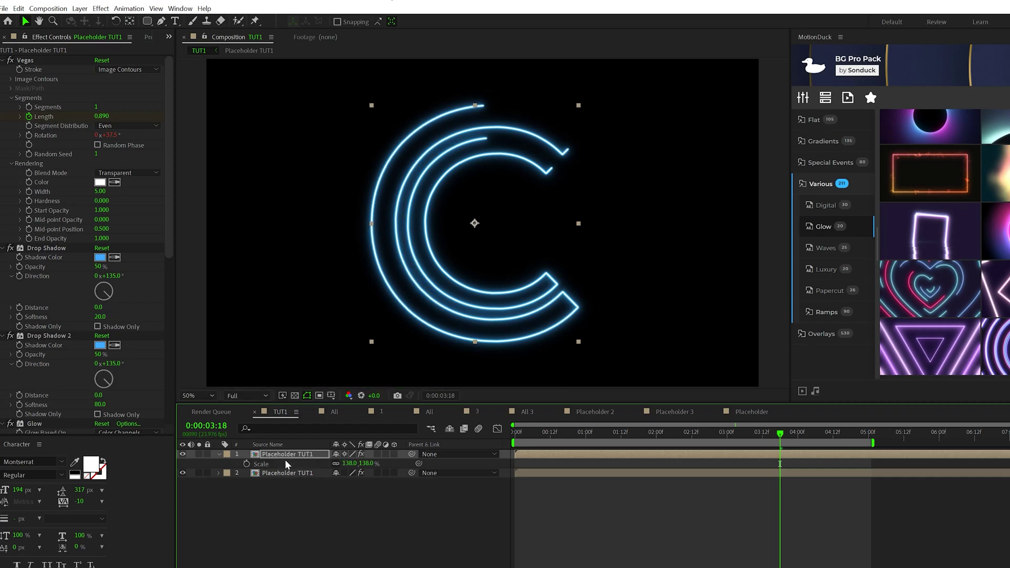
{"action": "key", "text": "ctrl+d"}
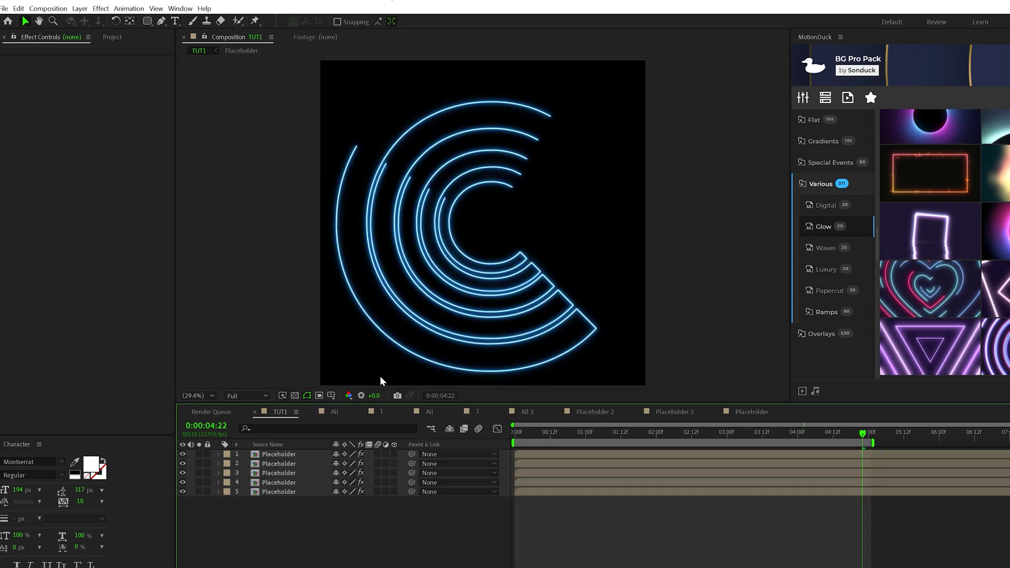
- Stagger the C layers' start times by sliding layers 1 and 2 later, layer 1 furthest
{"action": "left_click", "coordinate": [301, 484]}
{"action": "left_click", "coordinate": [276, 454], "text": "shift"}
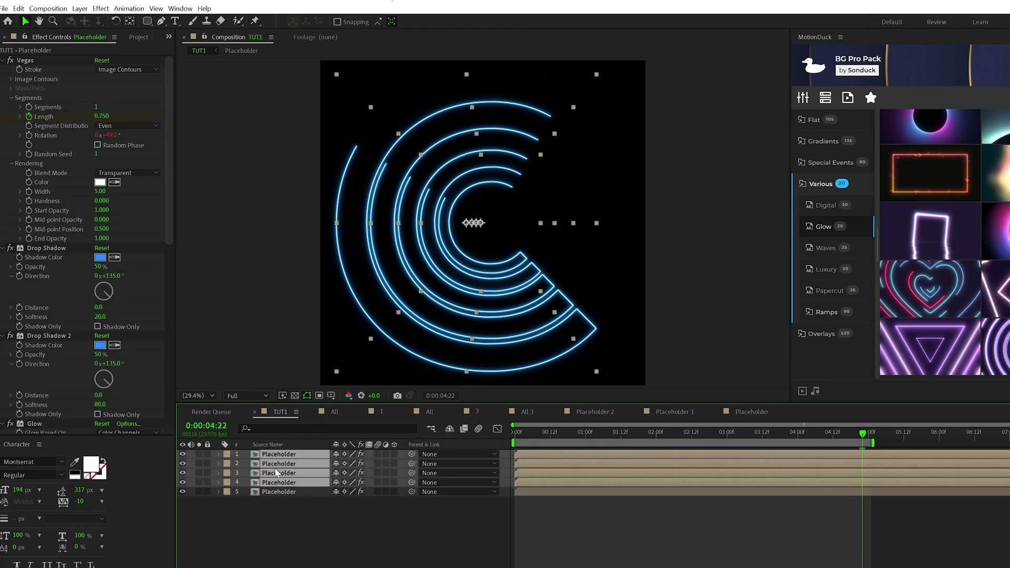
{"action": "left_click", "coordinate": [535, 482], "text": "ctrl"}
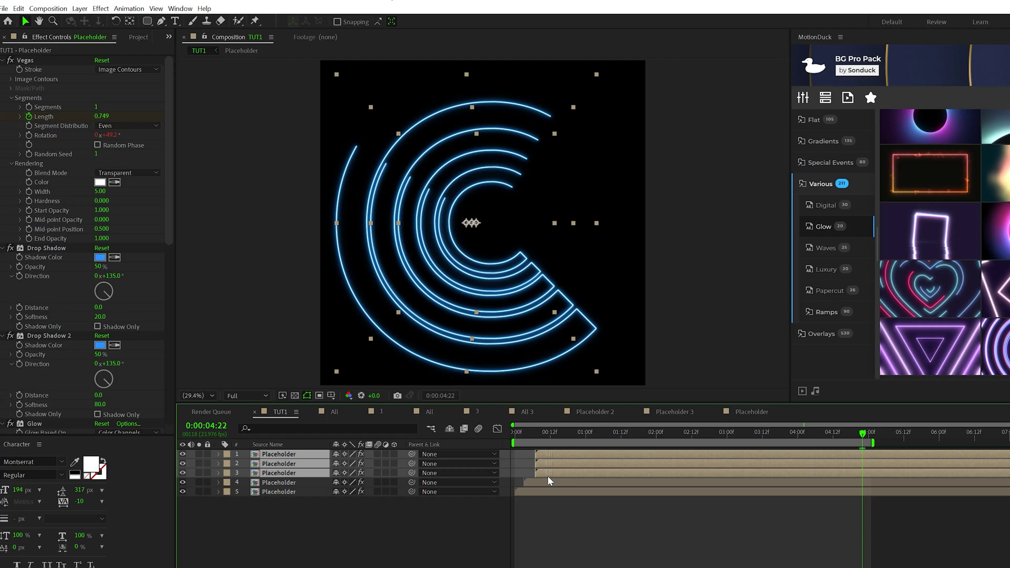
{"action": "left_click", "coordinate": [548, 476], "text": "ctrl"}
{"action": "left_click_drag", "start_coordinate": [550, 466], "coordinate": [587, 455]}
{"action": "left_click", "coordinate": [567, 454]}
{"action": "key", "text": "ctrl+shift+a"}
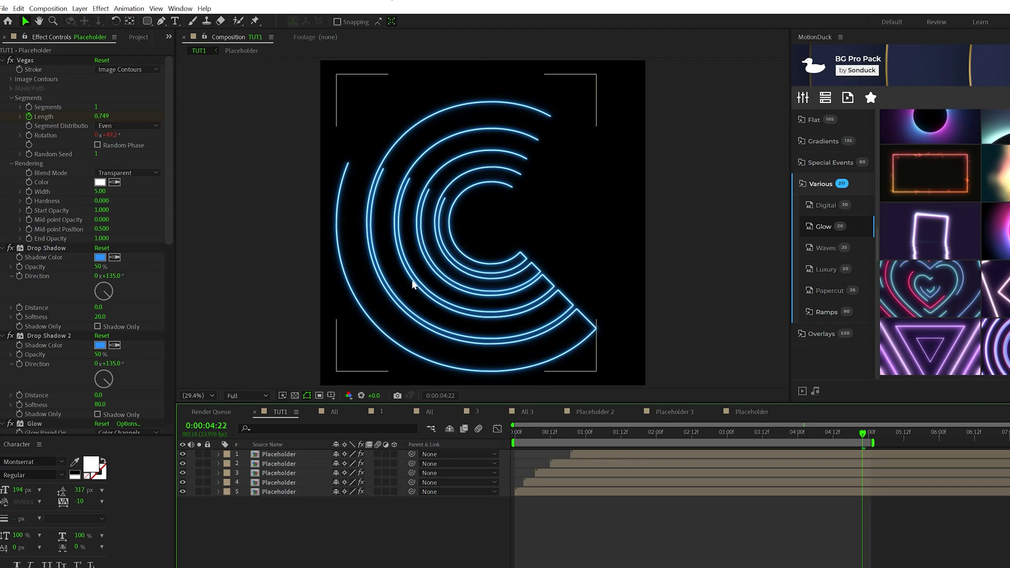
- Precompose all five C layers into a single comp named All
{"action": "left_click_drag", "start_coordinate": [235, 544], "coordinate": [321, 452]}
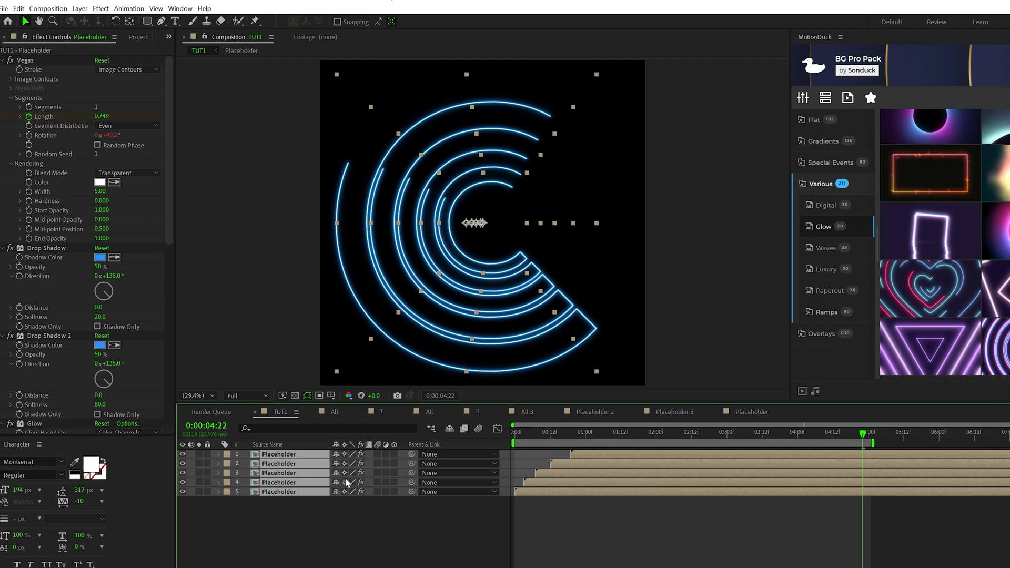
{"action": "key", "text": "ctrl+shift+c"}
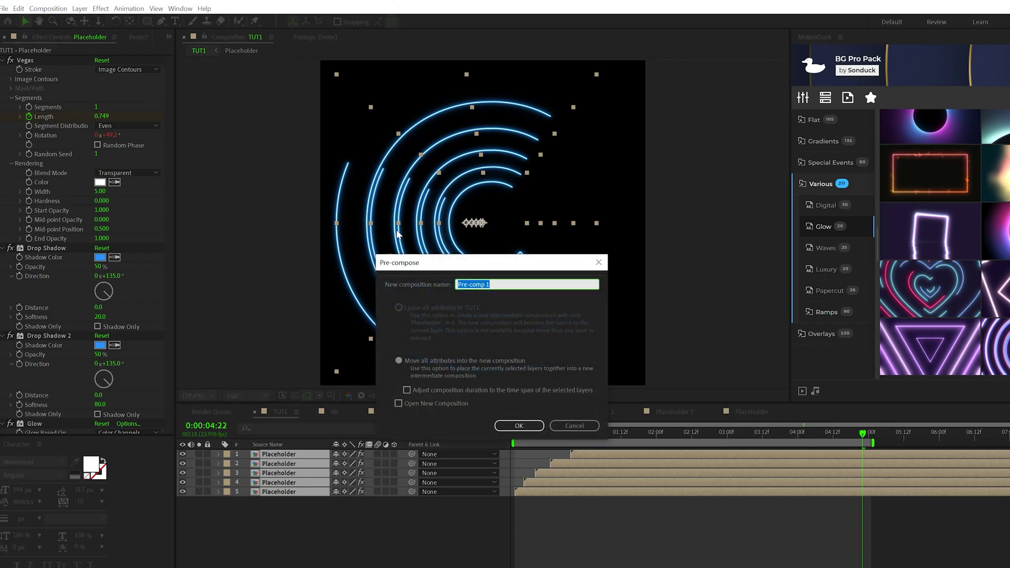
{"action": "type", "text": "All1"}
{"action": "key", "text": "Return"}
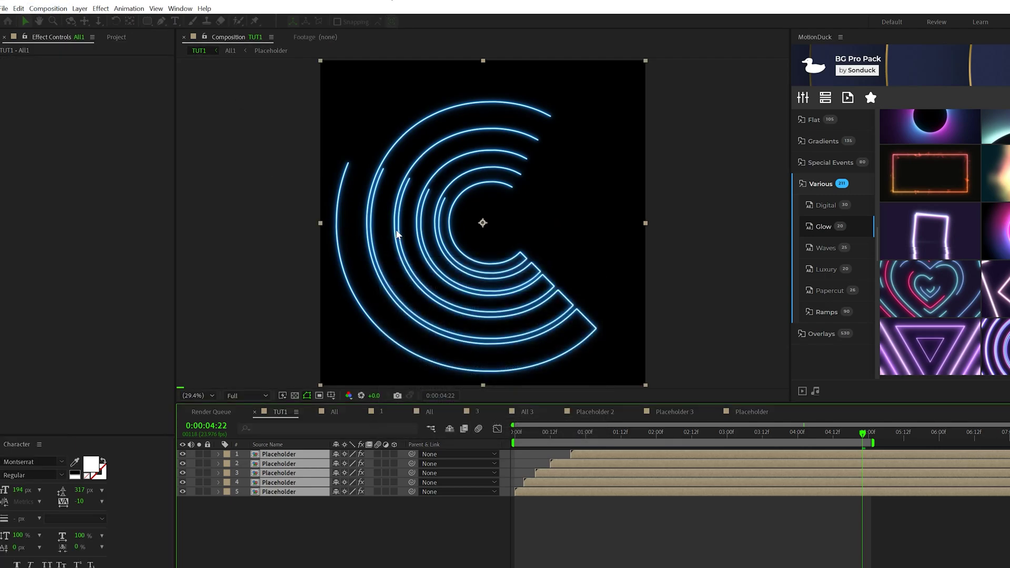
- Resize the TUT1 composition to 1920×1080 in Composition Settings
{"action": "left_click", "coordinate": [48, 8]}
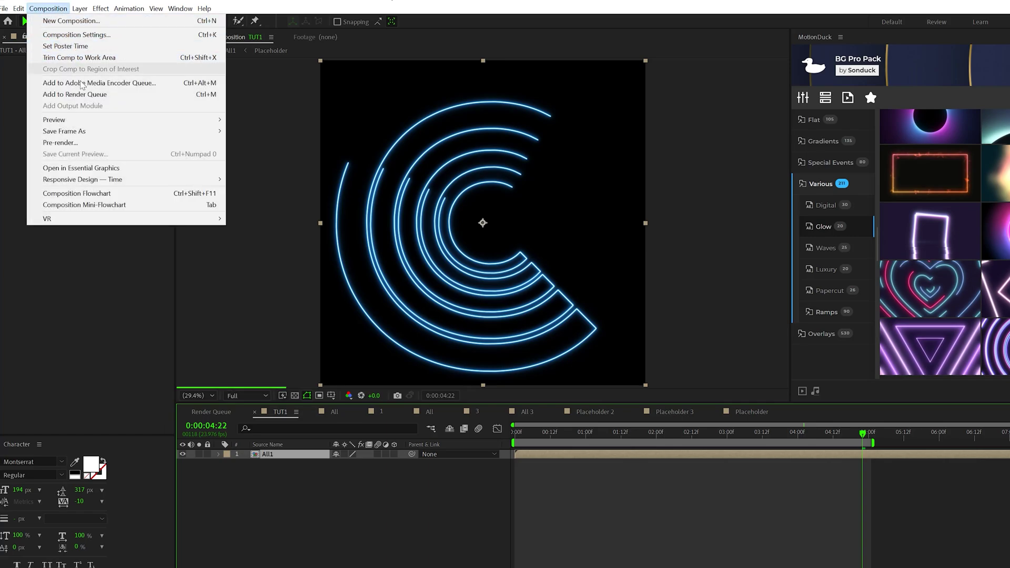
{"action": "left_click", "coordinate": [527, 246]}
{"action": "key", "text": "ctrl+k"}
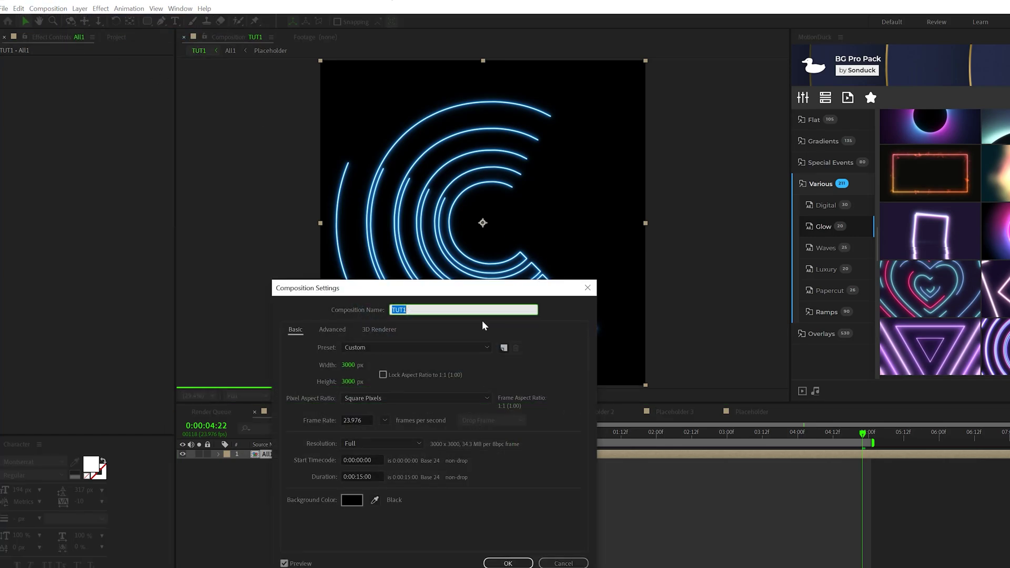
{"action": "left_click", "coordinate": [349, 366]}
{"action": "type", "text": "1920"}
{"action": "key", "text": "Tab"}
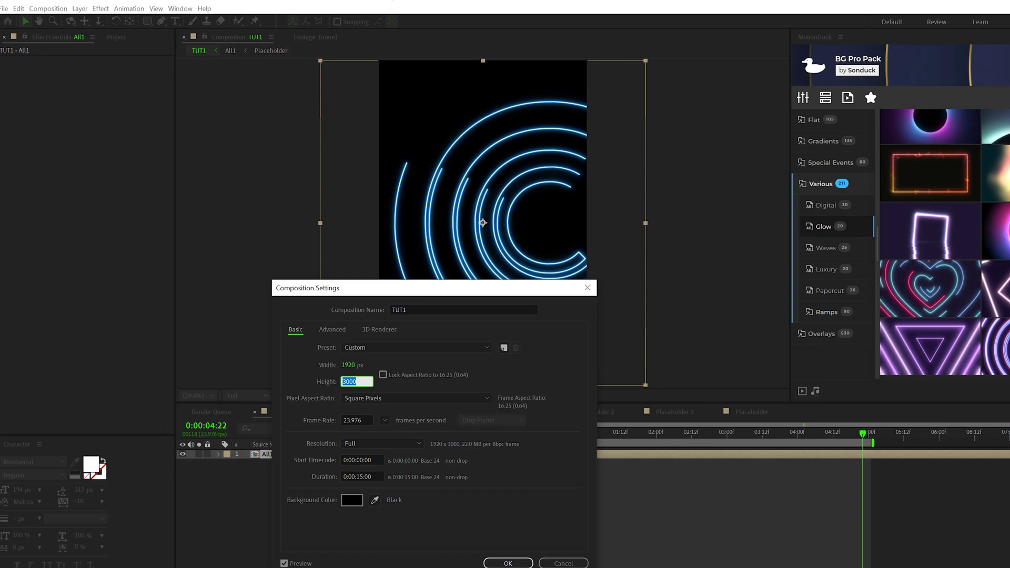
{"action": "type", "text": "1080"}
{"action": "key", "text": "Return"}
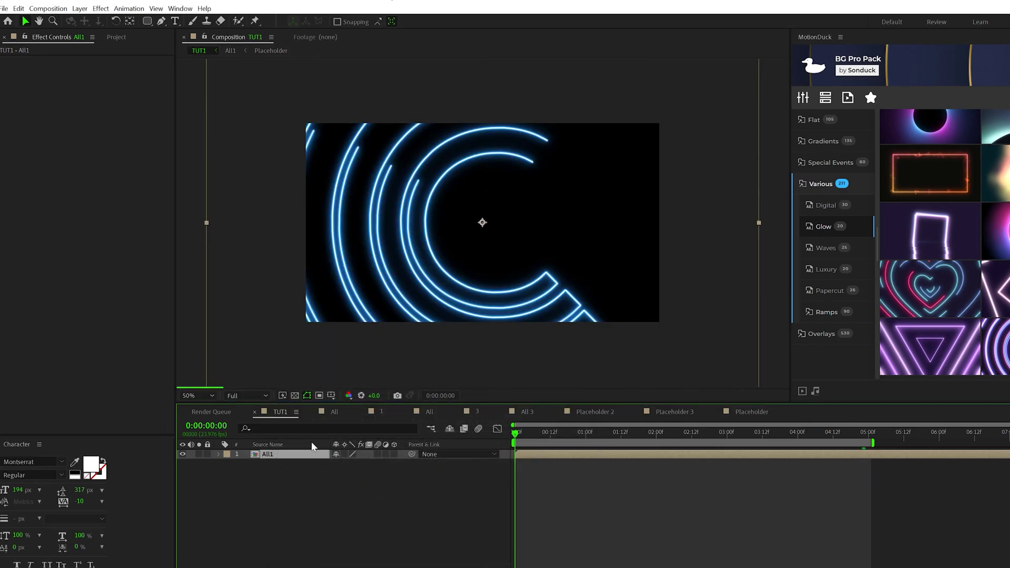
- Keyframe All1's Scale from 100% at frame 0 to 110% at about 6 seconds
{"action": "key", "text": "s"}
{"action": "left_click", "coordinate": [247, 464]}
{"action": "left_click_drag", "start_coordinate": [866, 434], "coordinate": [889, 433]}
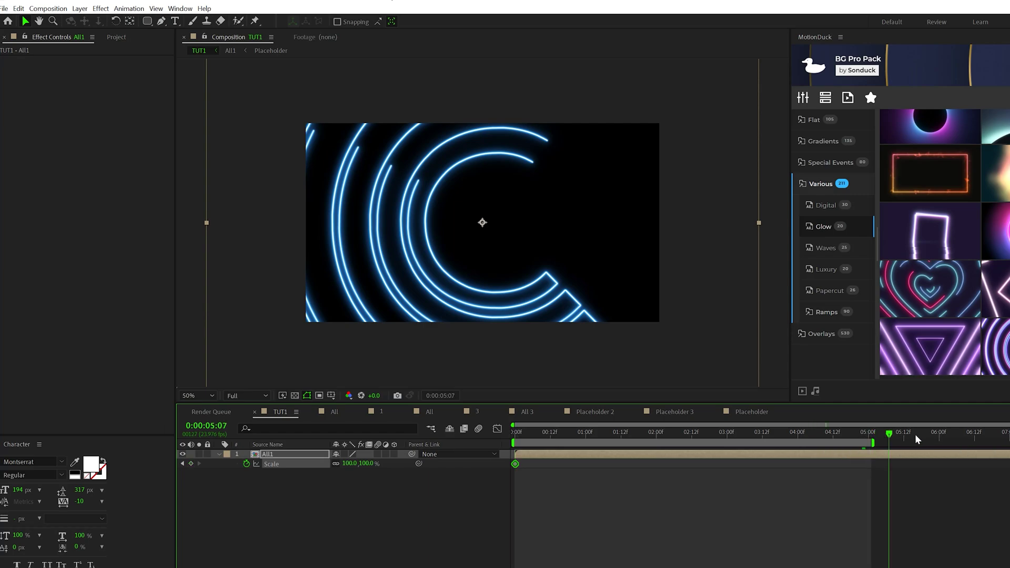
{"action": "left_click", "coordinate": [957, 433]}
{"action": "left_click", "coordinate": [350, 464]}
{"action": "type", "text": "110"}
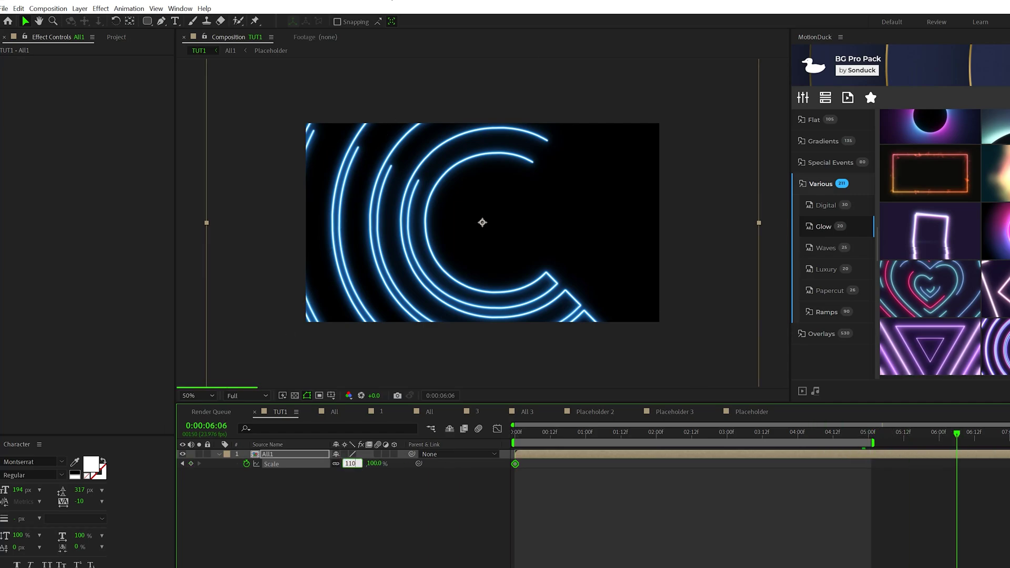
{"action": "left_click", "coordinate": [489, 545]}
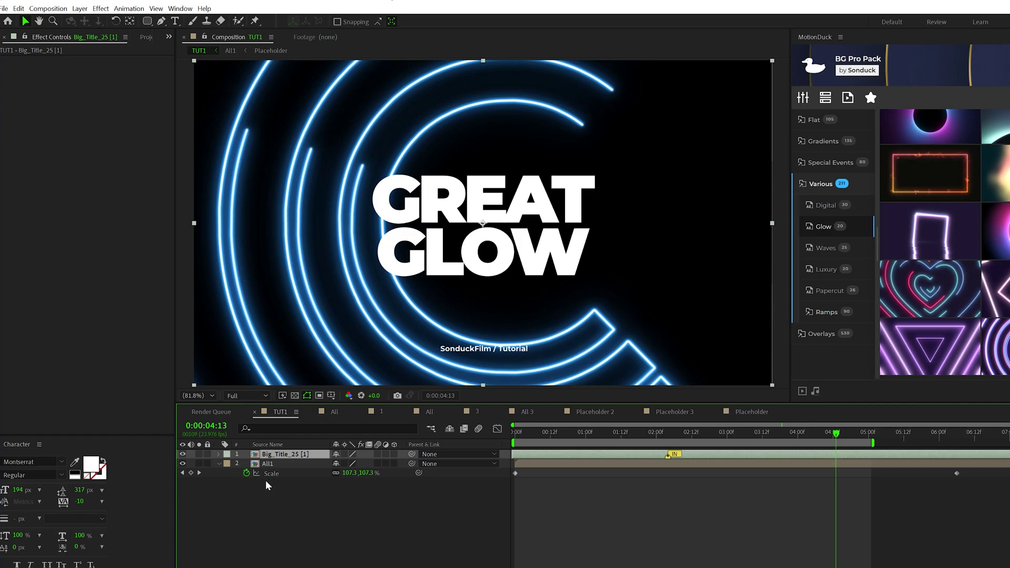
- Apply the Stylize > Glow effect to the All1 strokes layer
{"action": "left_click", "coordinate": [268, 466]}
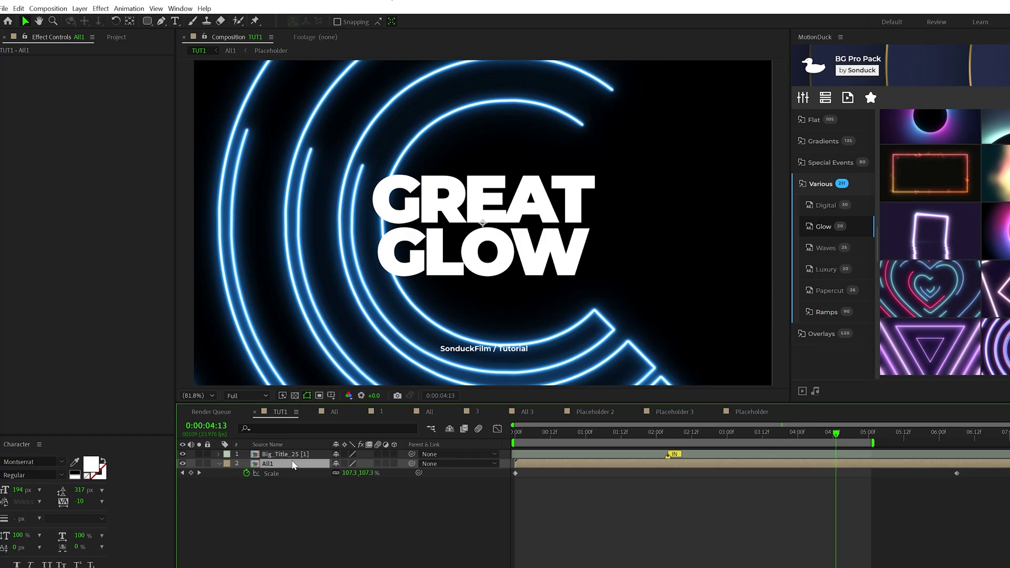
{"action": "left_click", "coordinate": [100, 9]}
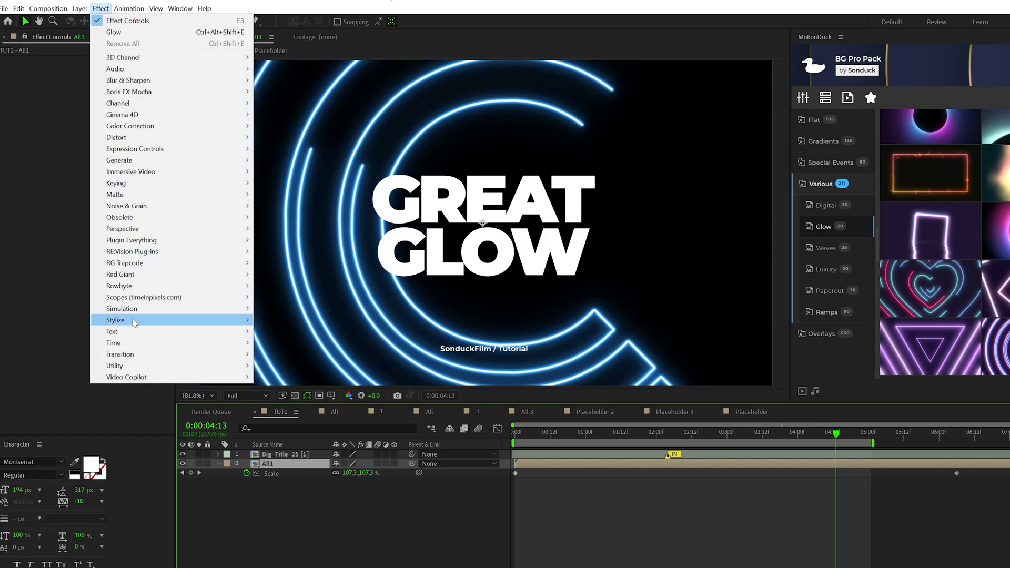
{"action": "mouse_move", "coordinate": [136, 323]}
{"action": "left_click", "coordinate": [279, 503]}
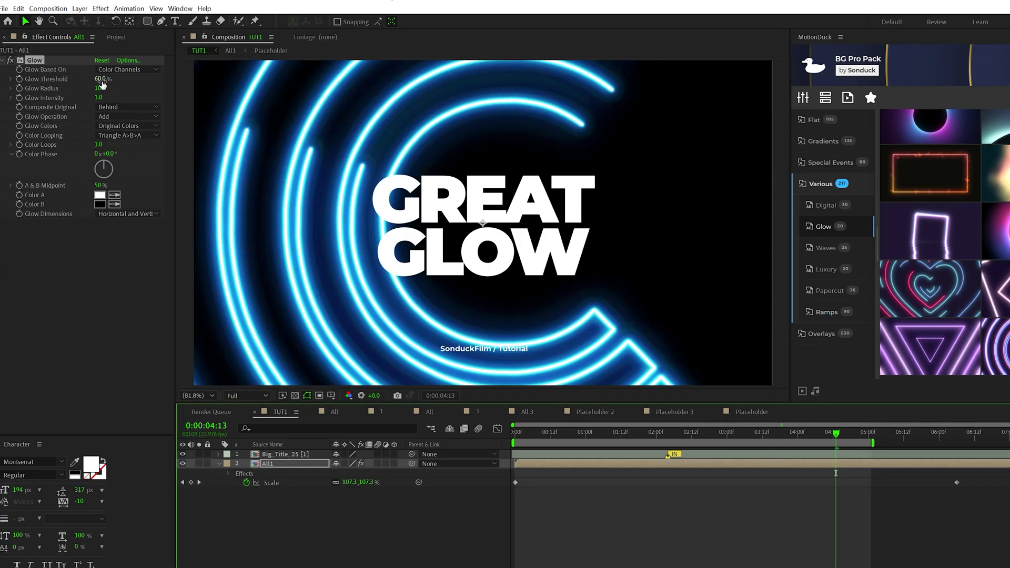
- Set the Glow Threshold to 80, Glow Radius to 500 and Glow Intensity to 0.5
{"action": "left_click", "coordinate": [101, 80]}
{"action": "type", "text": "80"}
{"action": "left_click", "coordinate": [100, 88]}
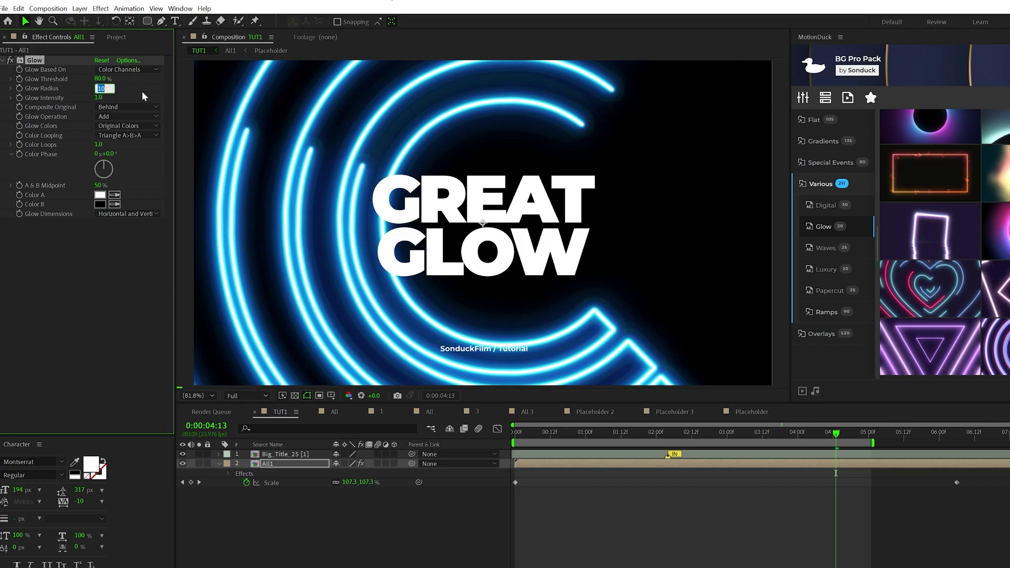
{"action": "type", "text": "500"}
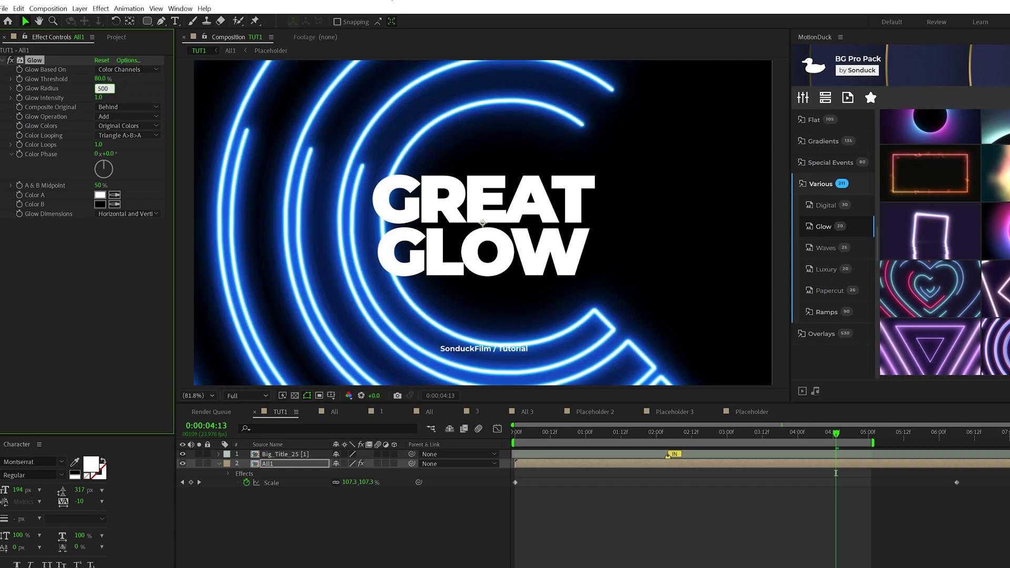
{"action": "key", "text": "Tab"}
{"action": "type", "text": "0.5"}
{"action": "key", "text": "Return"}
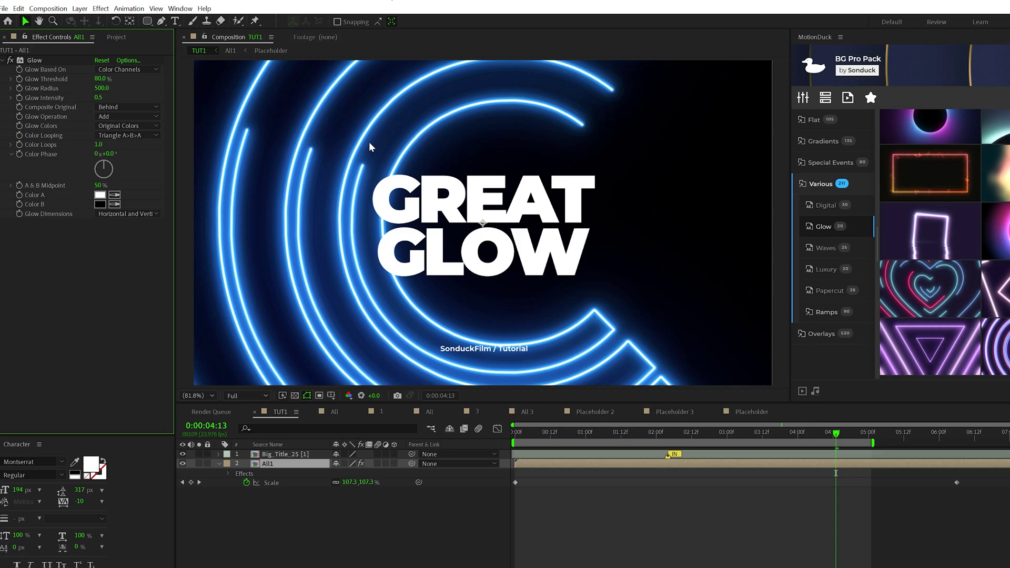
{"action": "left_click", "coordinate": [352, 563]}
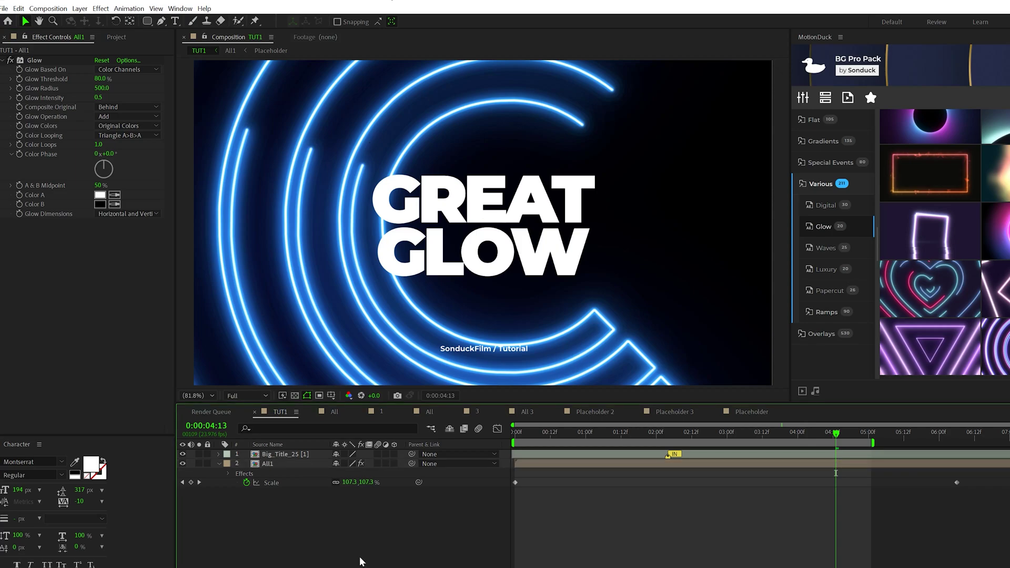
- Create a 0E0E0E dark gray solid (RGB 14,14,14) as the background layer
{"action": "left_click", "coordinate": [79, 8]}
{"action": "mouse_move", "coordinate": [92, 21]}
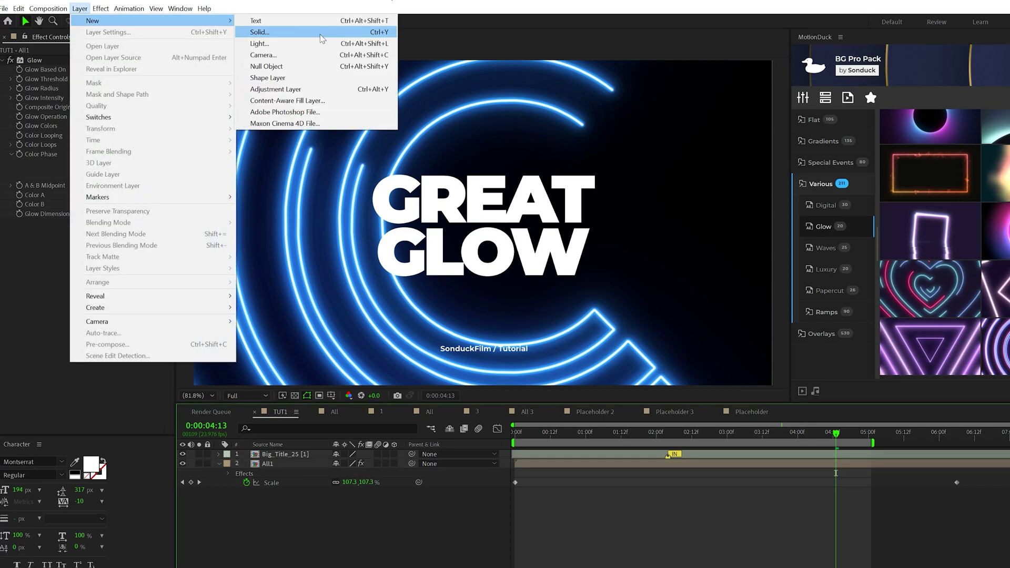
{"action": "left_click", "coordinate": [320, 34]}
{"action": "left_click", "coordinate": [489, 414]}
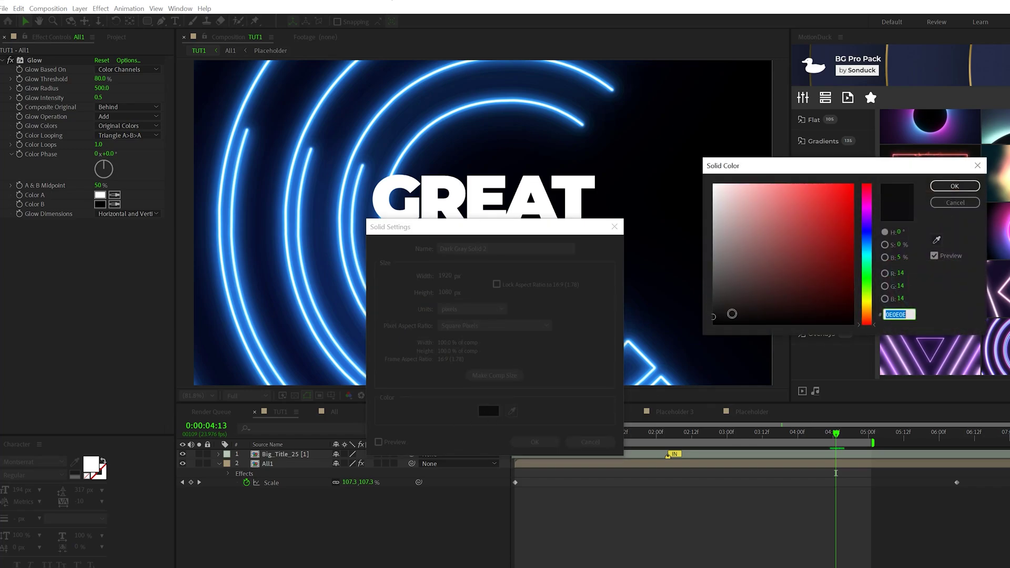
{"action": "left_click", "coordinate": [955, 185]}
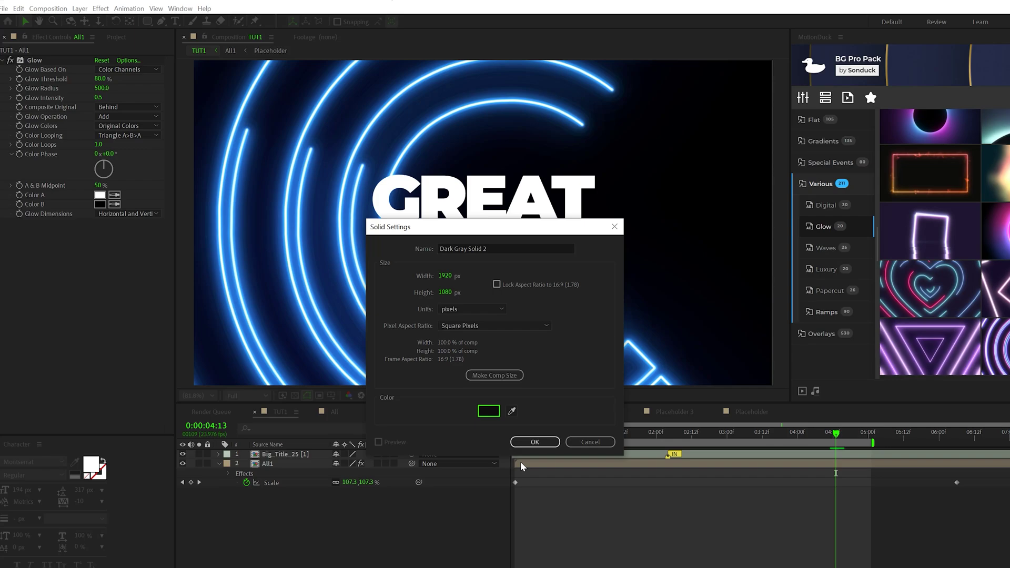
{"action": "left_click", "coordinate": [535, 442]}
{"action": "key", "text": "F2"}
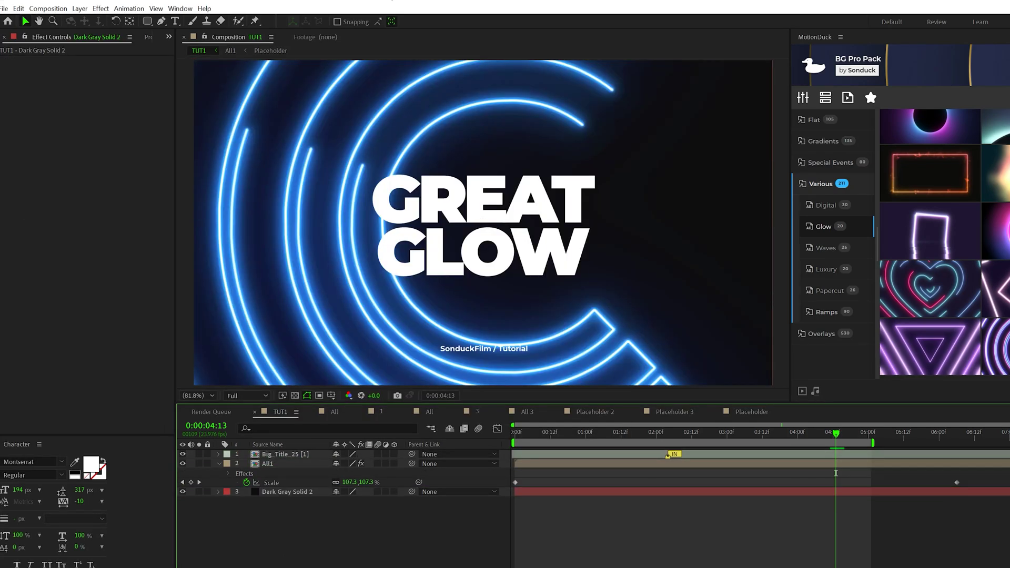
- Add a new adjustment layer at the top of the composition
{"action": "left_click", "coordinate": [80, 9]}
{"action": "mouse_move", "coordinate": [158, 20]}
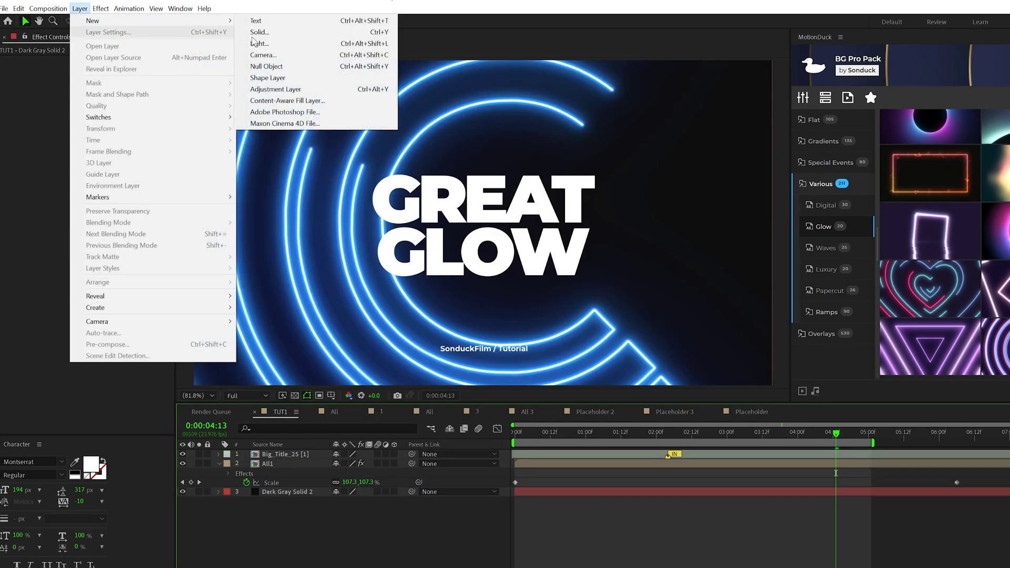
{"action": "left_click", "coordinate": [292, 89]}
- Apply Noise to the adjustment layer at 12% with Use Color Noise turned off
{"action": "left_click", "coordinate": [100, 8]}
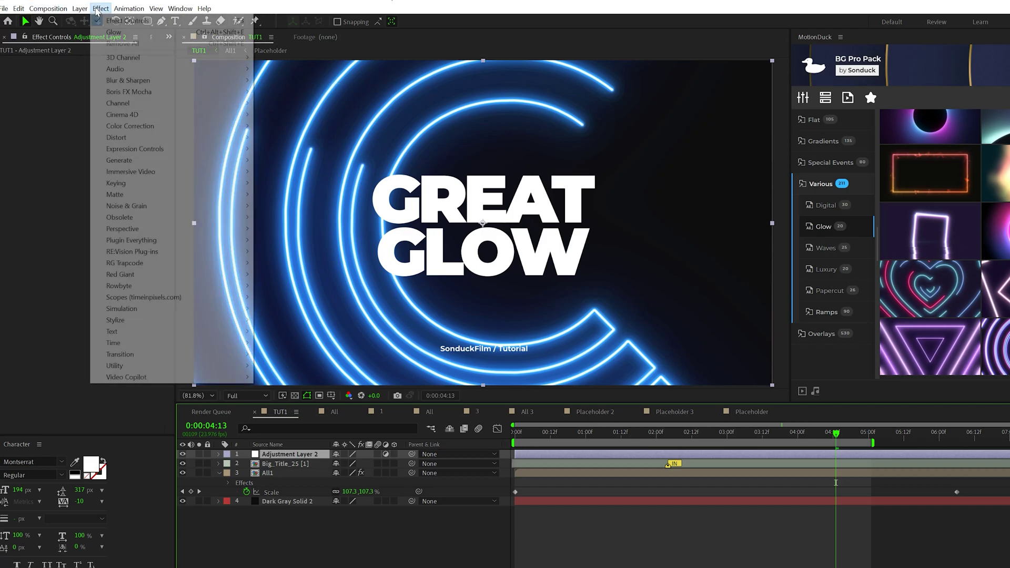
{"action": "mouse_move", "coordinate": [138, 206]}
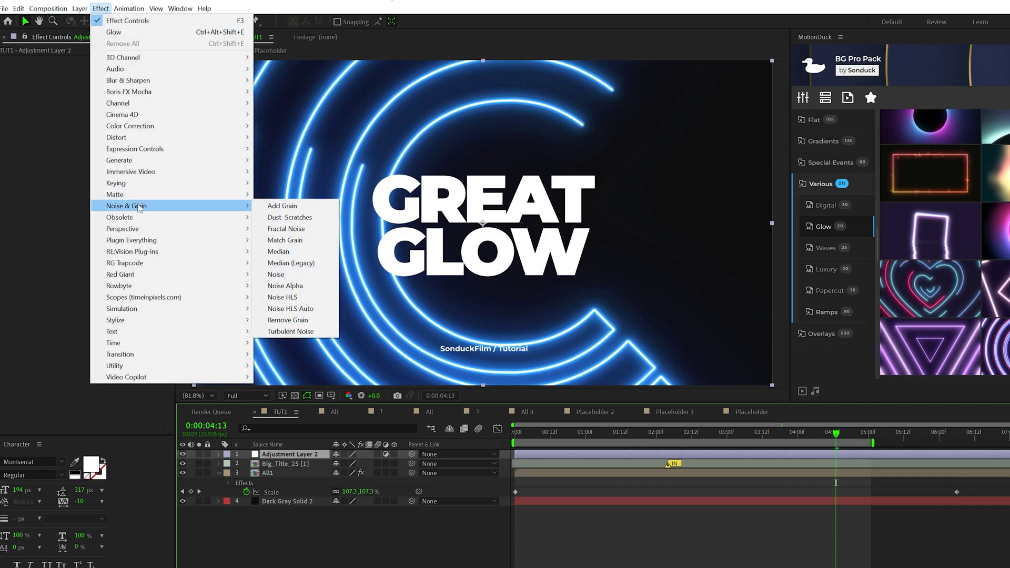
{"action": "left_click", "coordinate": [294, 276]}
{"action": "left_click", "coordinate": [100, 69]}
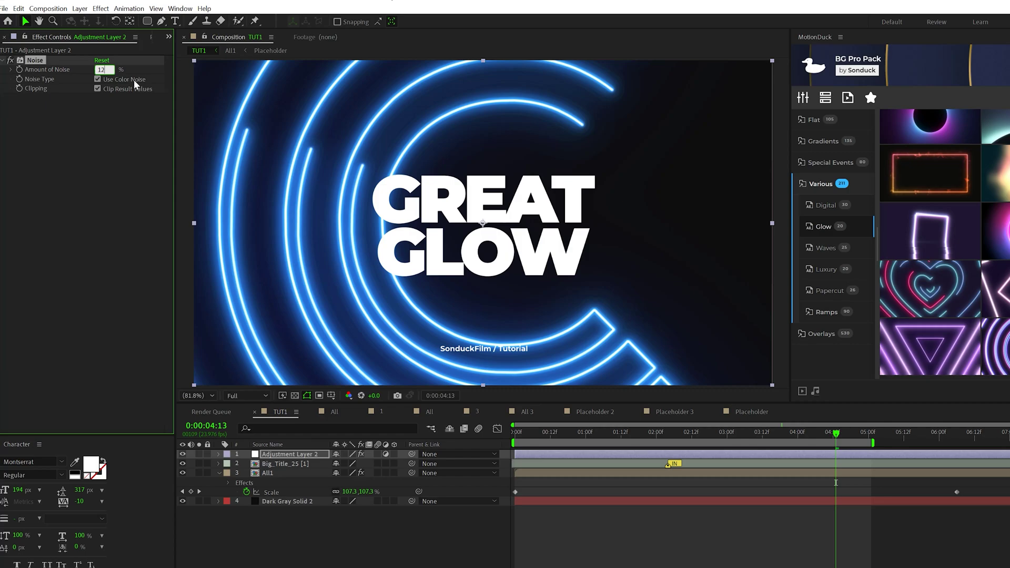
{"action": "key", "text": "Return"}
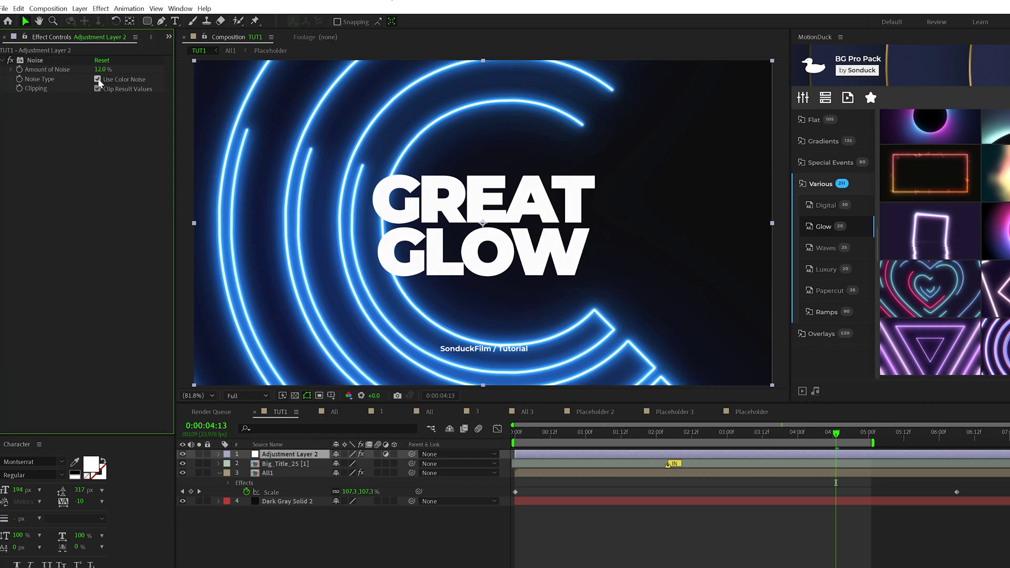
{"action": "left_click", "coordinate": [97, 79]}
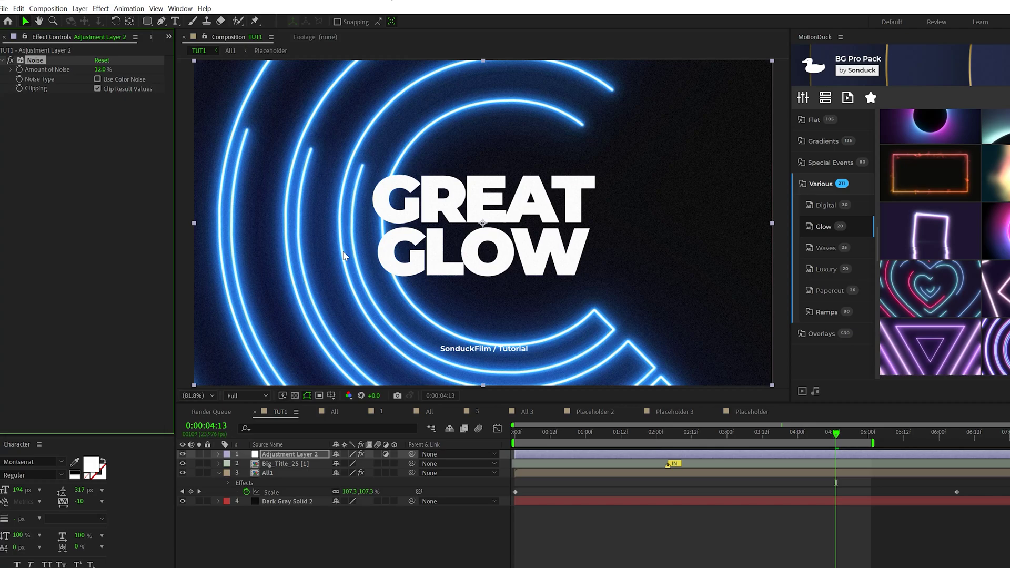
- Open the All1 and Placeholder precomps, switch to the All comp, and preview the animation
{"action": "double_click", "coordinate": [265, 472]}
{"action": "double_click", "coordinate": [275, 463]}
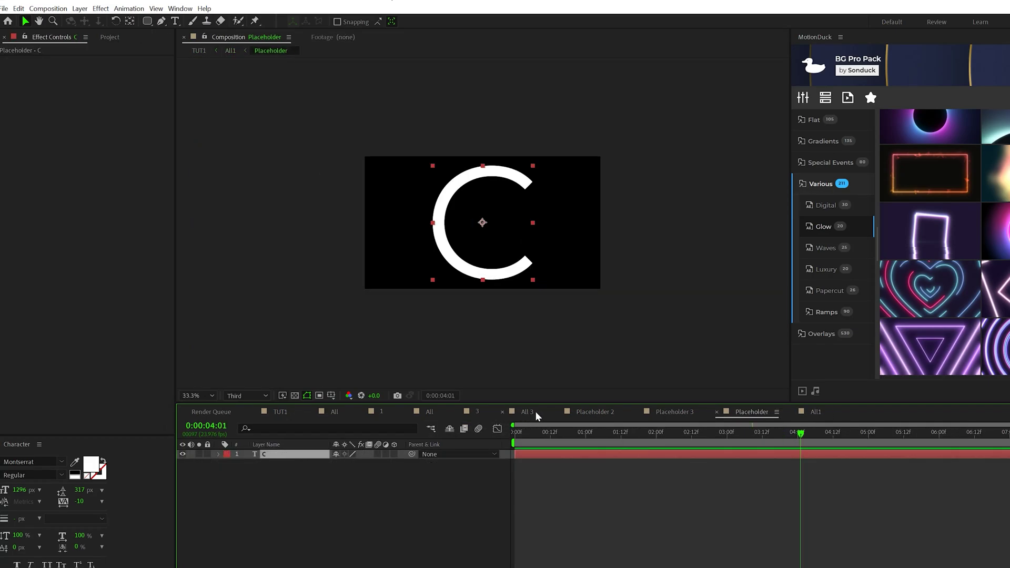
{"action": "left_click", "coordinate": [605, 412]}
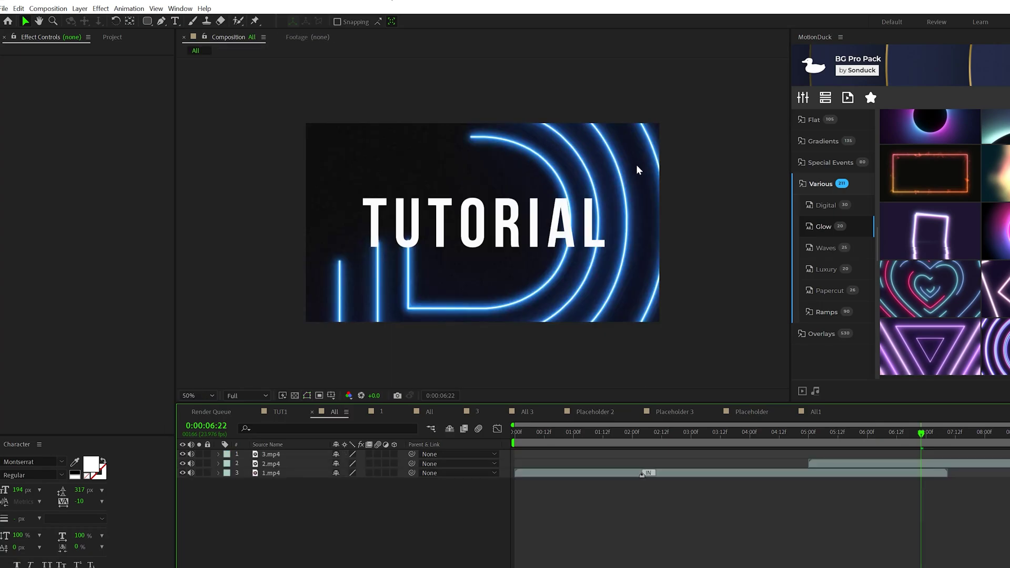
{"action": "key", "text": "period"}
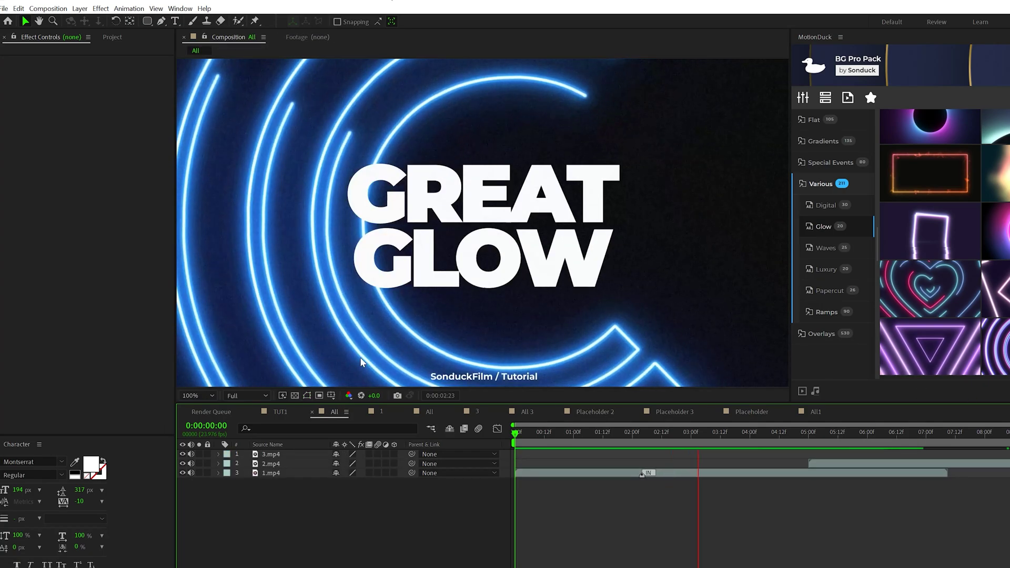